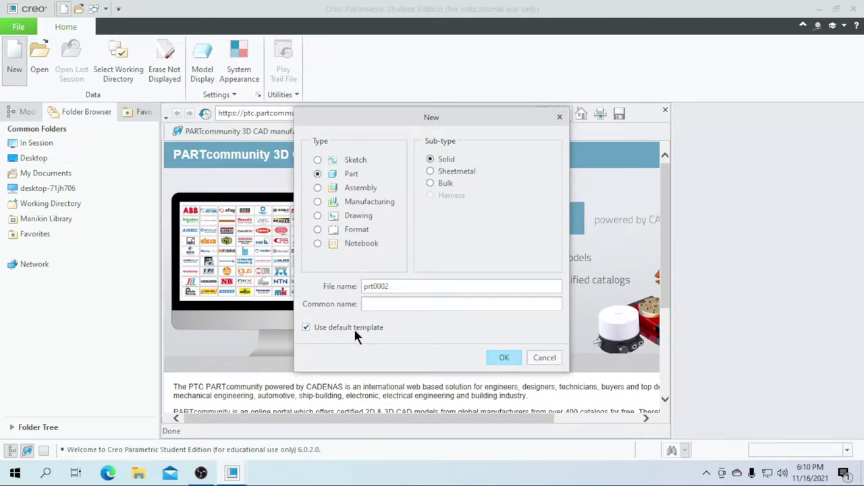
Name the new solid part golfball and create it with the default template
double_click(394, 287)
type("golfball")
key("Return")
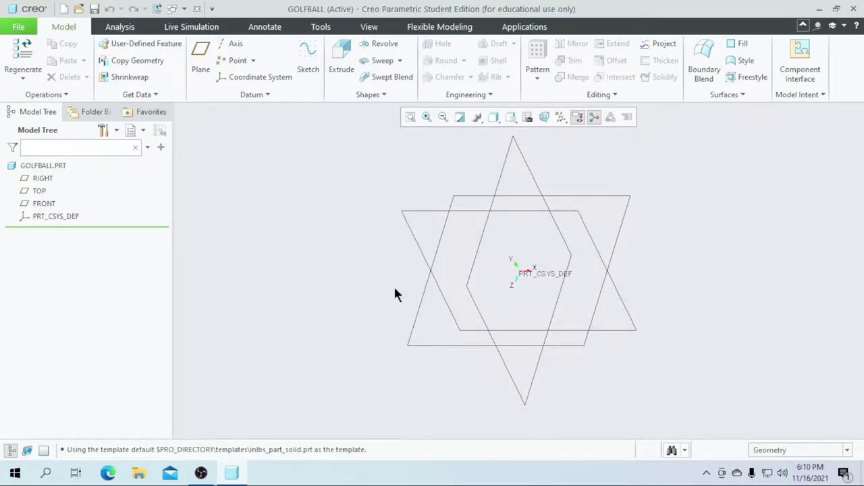
Start a sketch on the FRONT datum plane with RIGHT as the orientation reference, viewed square to the sketch plane
left_click(305, 74)
left_click(44, 202)
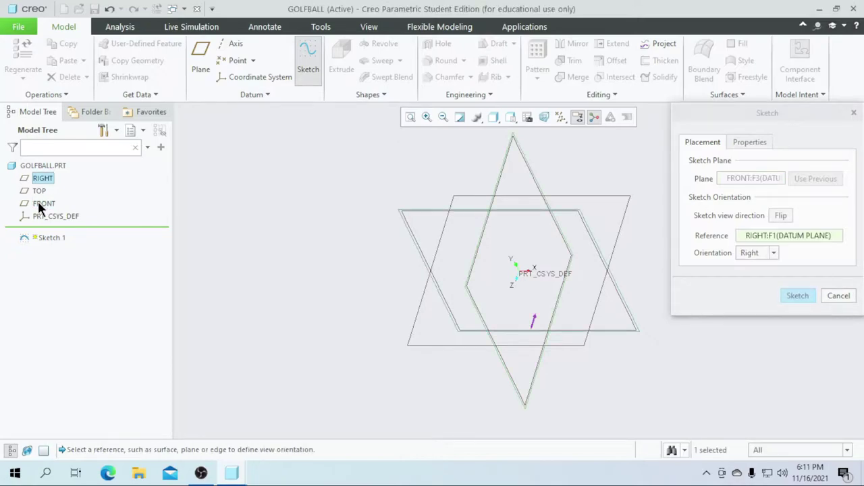
left_click(788, 295)
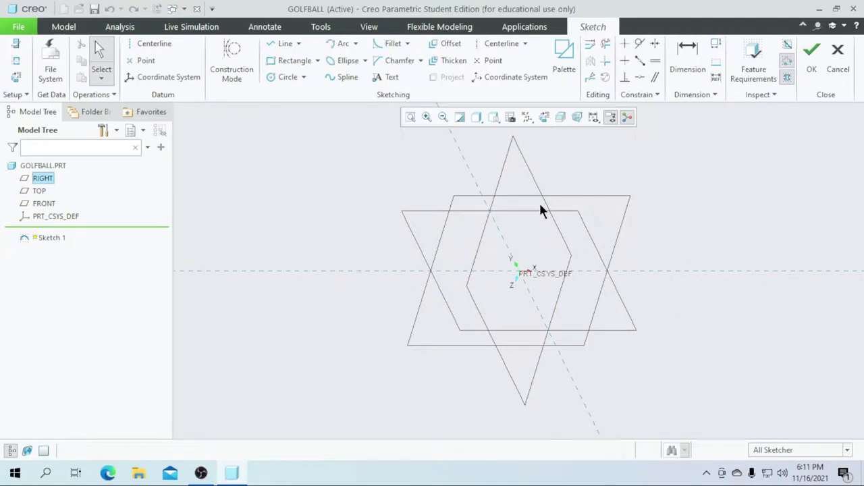
left_click(541, 125)
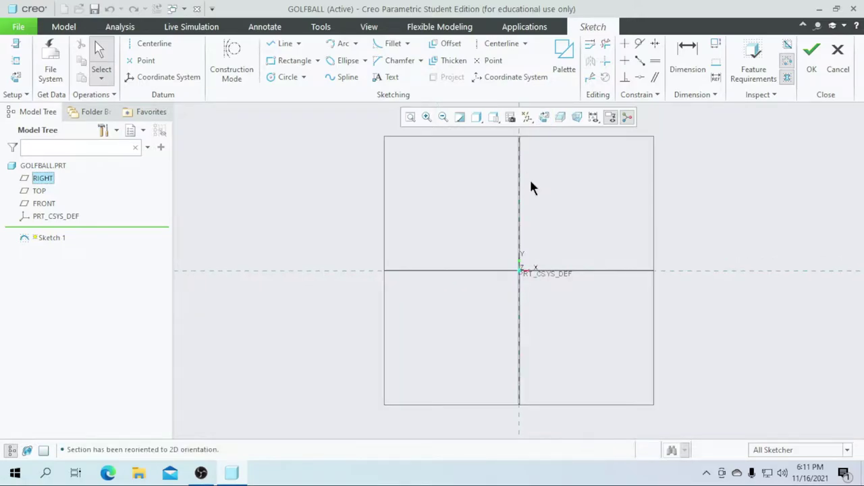
Sketch a circle centred on the origin and a vertical centerline through its centre
left_click(272, 78)
left_click(519, 270)
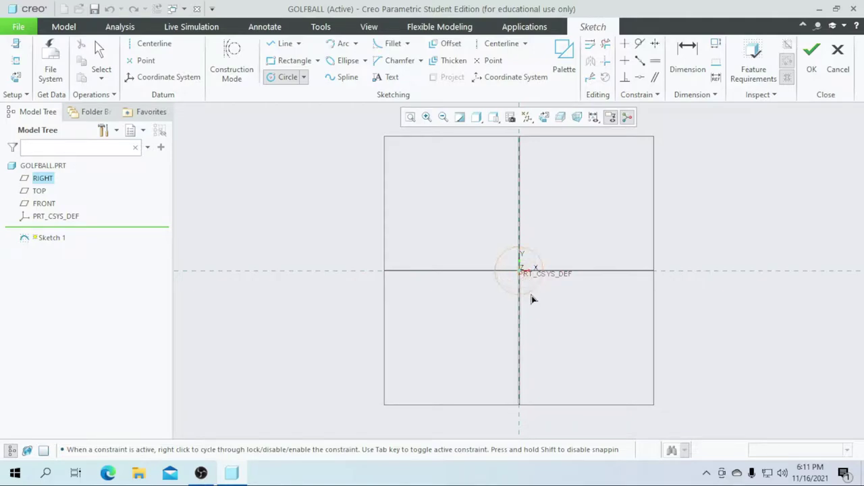
left_click(539, 312)
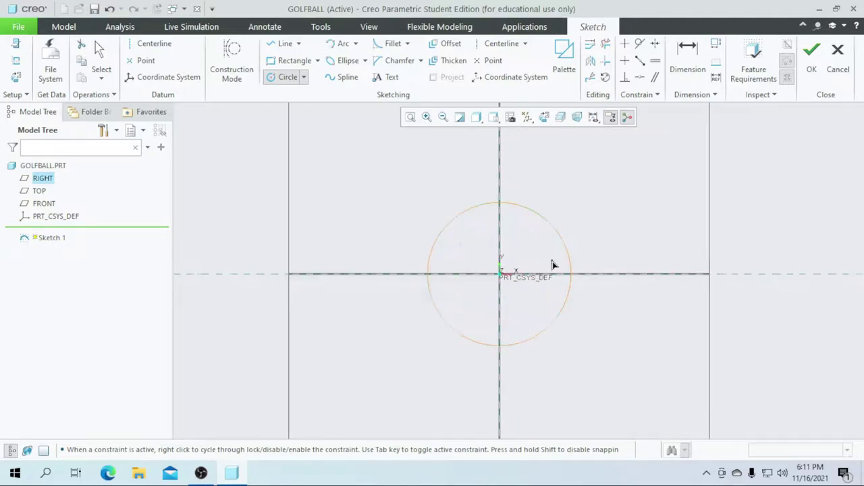
left_click(496, 46)
left_click(507, 280)
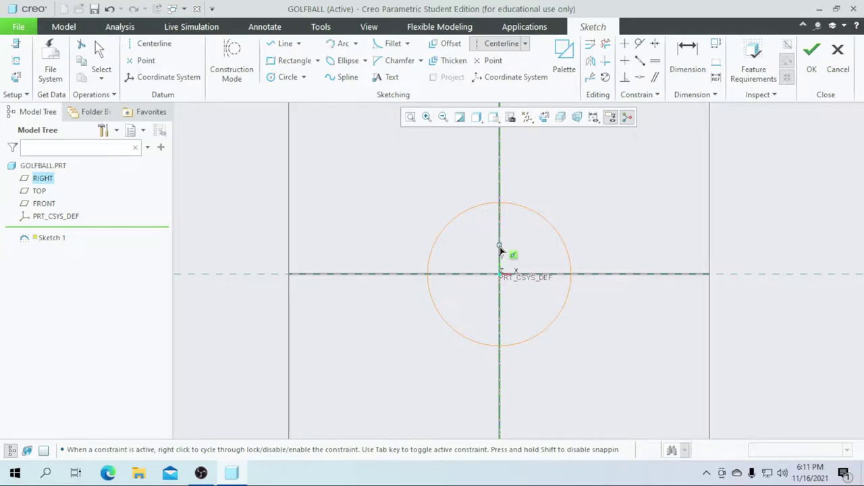
left_click(501, 248)
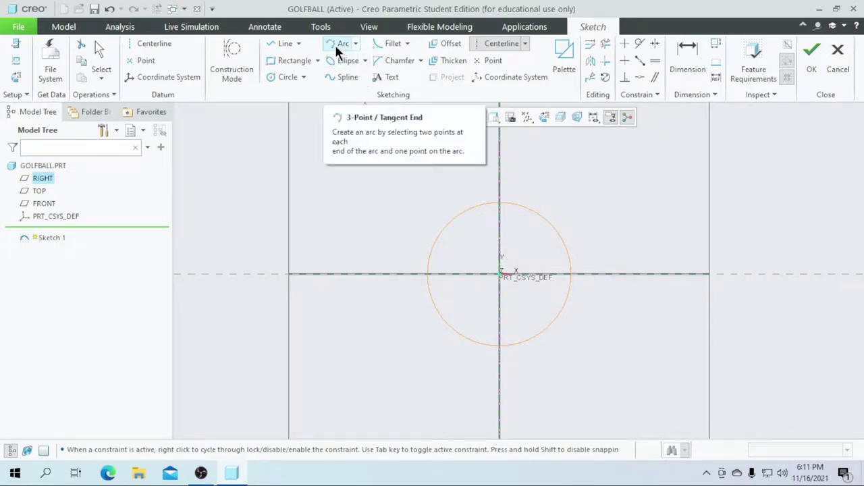
key("Escape")
Set the circle's diameter to 42.70
left_click(477, 243)
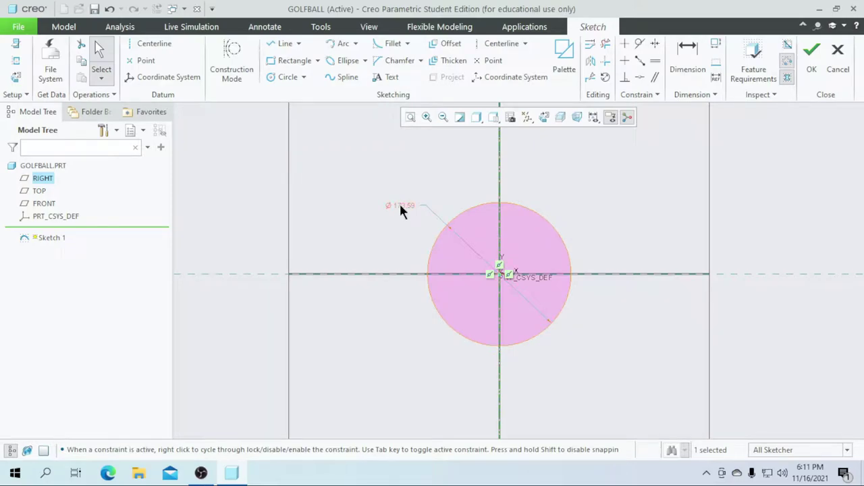
double_click(400, 206)
type("42.70")
key("Return")
Draw a line from the circle's topmost point to its centre and on horizontally to its rightmost point
scroll(504, 280, "up", 7)
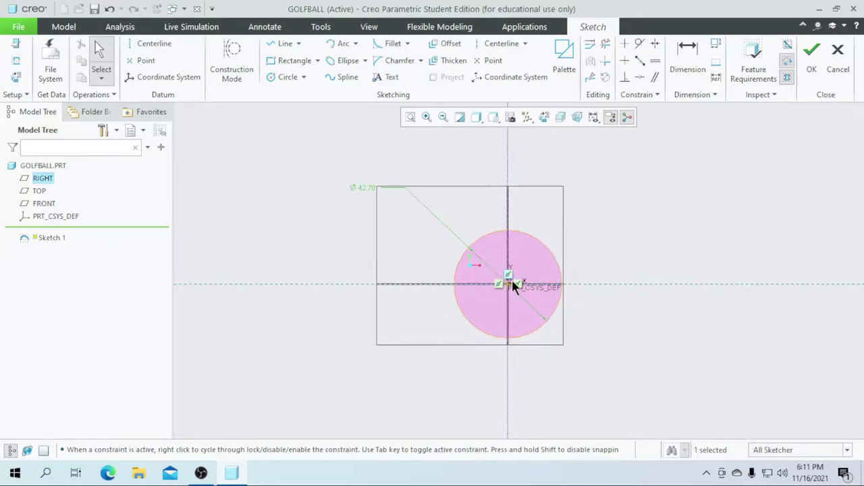
scroll(524, 281, "down", 2)
scroll(522, 312, "up", 3)
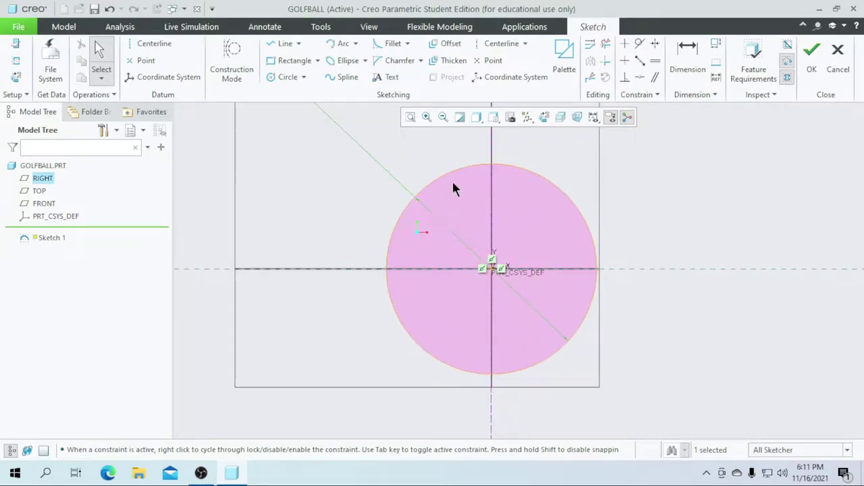
left_click(283, 43)
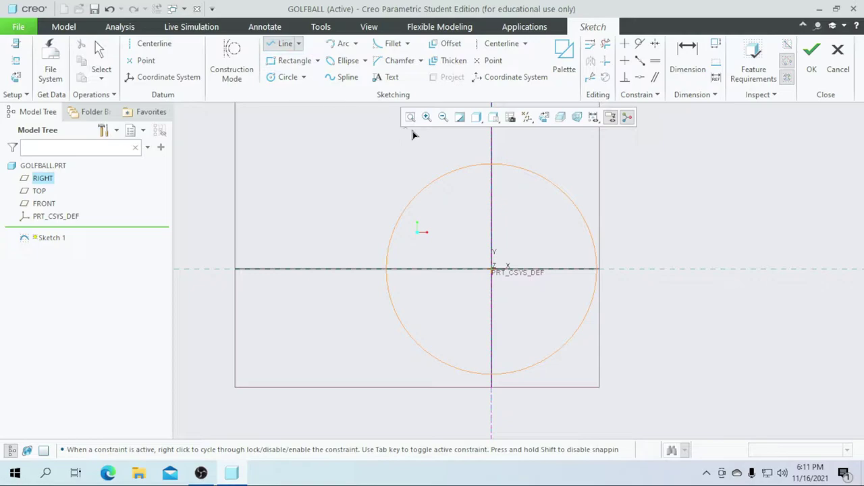
left_click(491, 166)
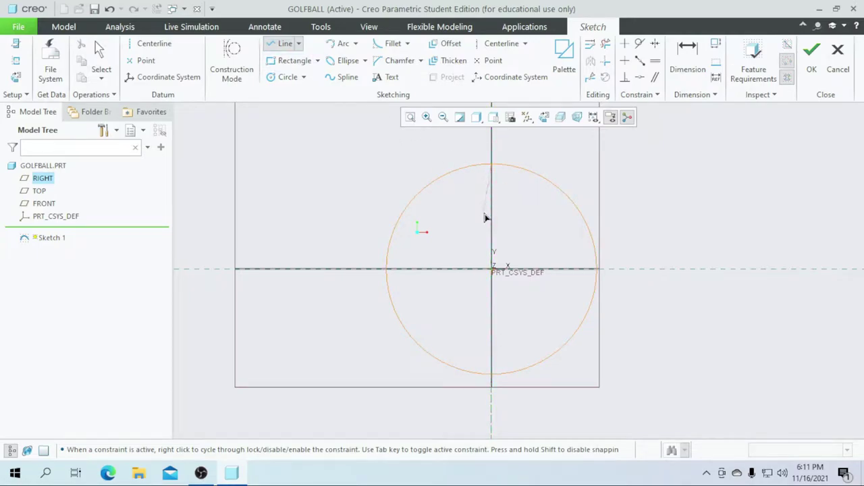
left_click(500, 272)
left_click(595, 271)
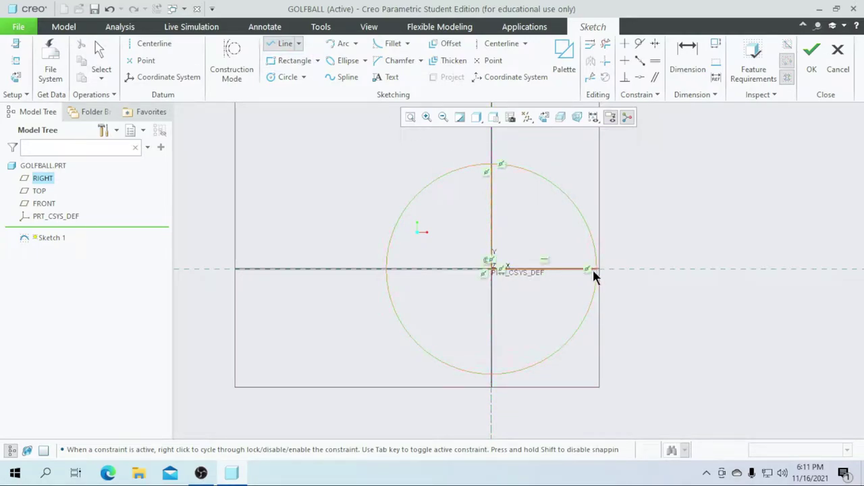
Trim the circle down to its upper-right quarter arc and finish the sketch
left_click(605, 43)
left_click_drag(455, 144, 427, 278)
left_click_drag(576, 341, 574, 293)
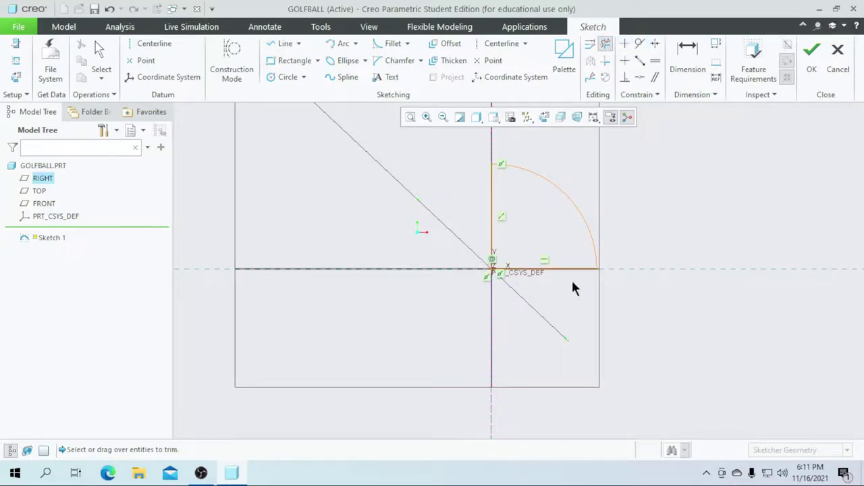
scroll(544, 203, "up", 2)
scroll(546, 306, "down", 3)
scroll(549, 297, "up", 1)
middle_click(549, 297)
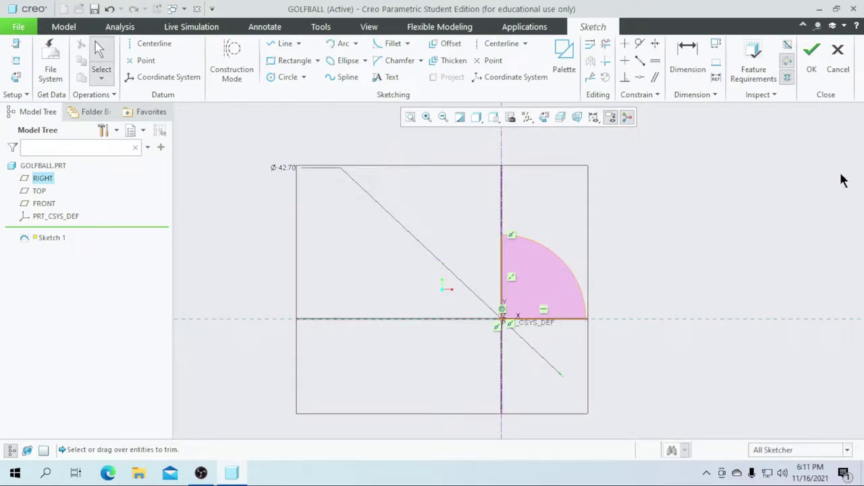
left_click(808, 69)
Revolve the quarter-circle sketch 360° about its centerline as a solid, and display the model shaded with edges
scroll(705, 250, "up", 2)
left_click(386, 47)
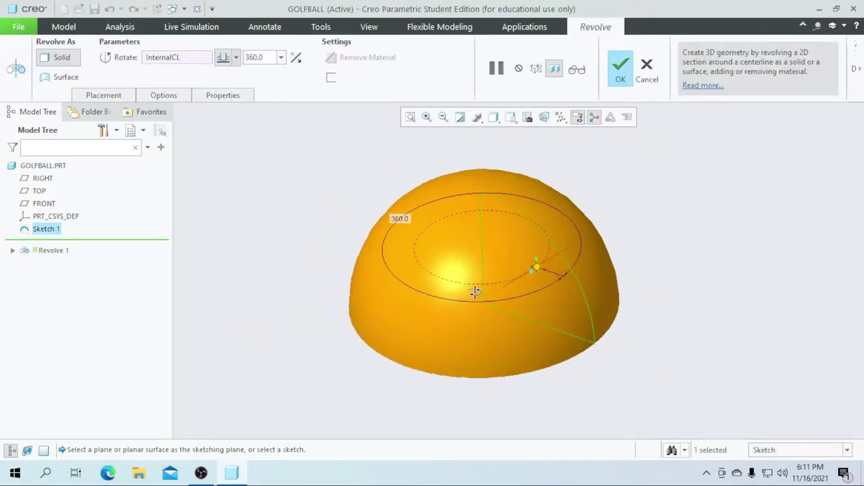
left_click(497, 117)
left_click(505, 147)
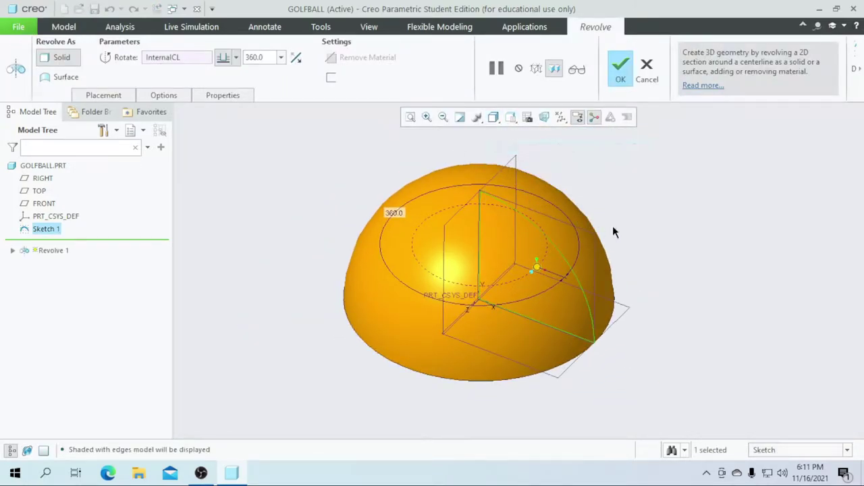
mouse_move(644, 236)
middle_mouse_down()
mouse_move(644, 203)
mouse_move(628, 207)
mouse_move(634, 237)
middle_mouse_up()
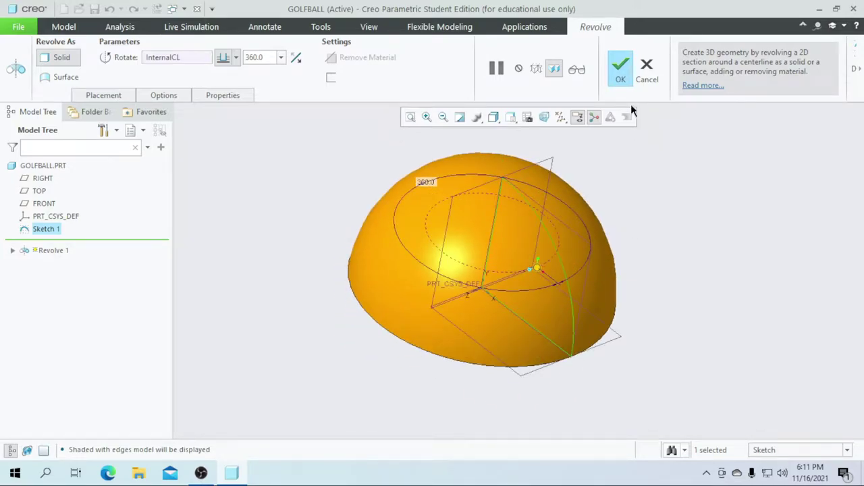
left_click(622, 71)
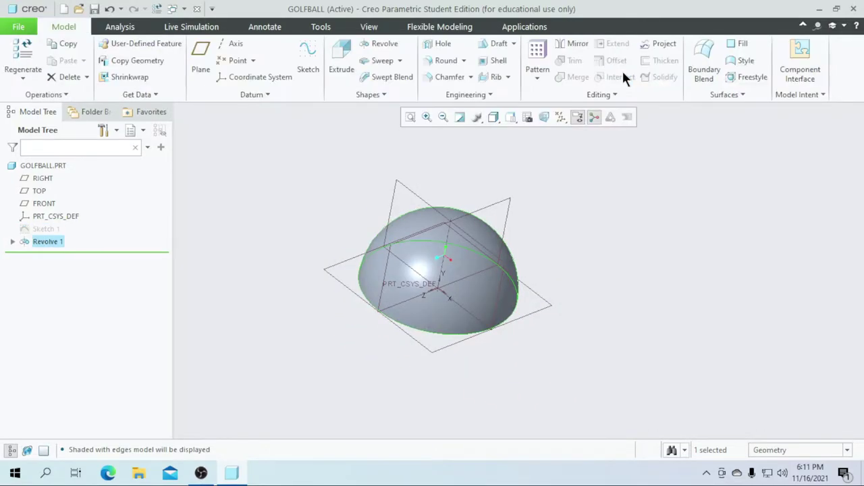
Start a second sketch on the FRONT plane, referenced to RIGHT, with the hemisphere viewed square to the sketch plane
left_click(486, 202)
middle_click_drag(439, 207, 513, 250)
scroll(348, 247, "up", 3)
scroll(489, 212, "up", 4)
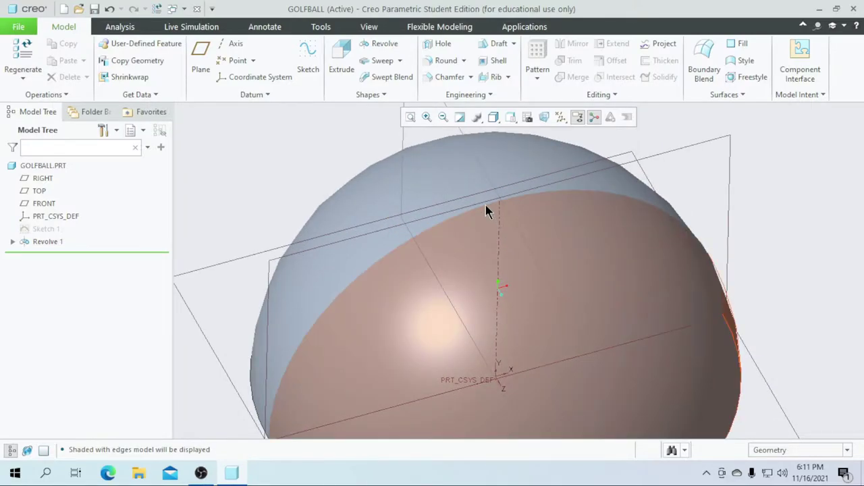
scroll(474, 232, "down", 3)
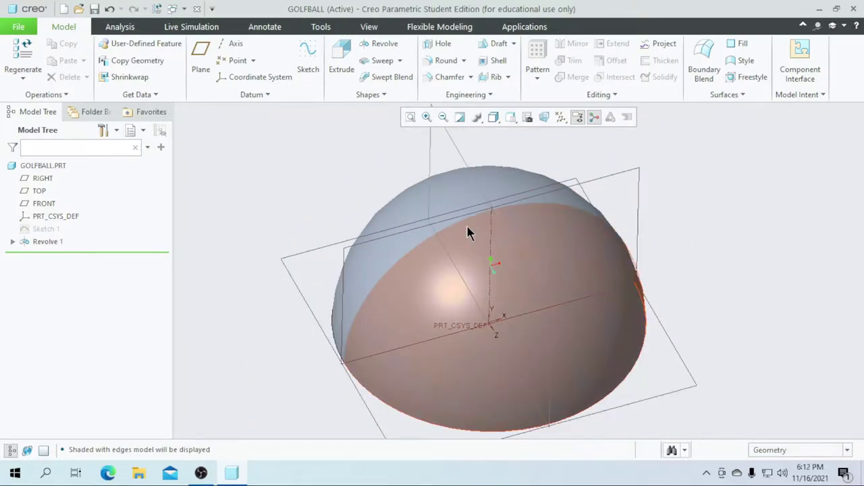
middle_click_drag(376, 222, 324, 201)
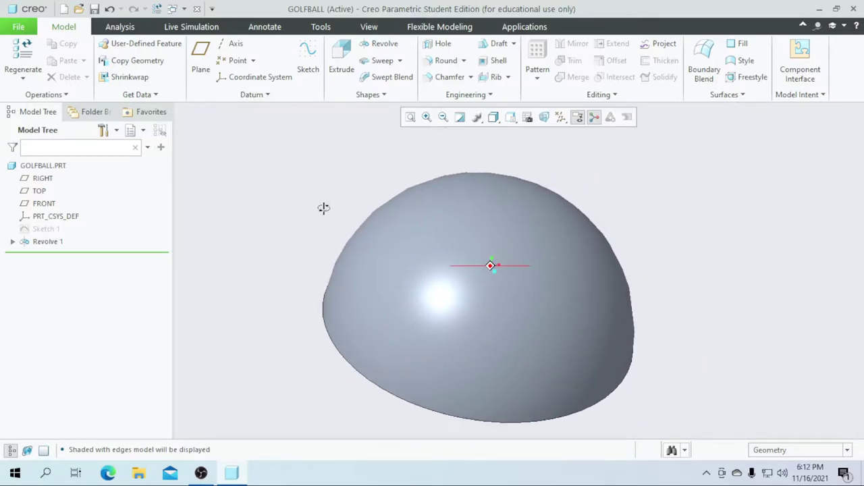
left_click(308, 64)
left_click(55, 203)
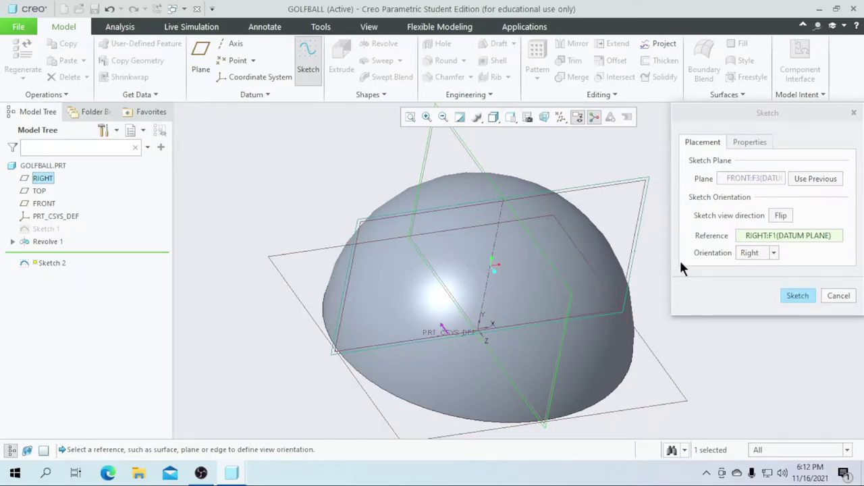
left_click(793, 294)
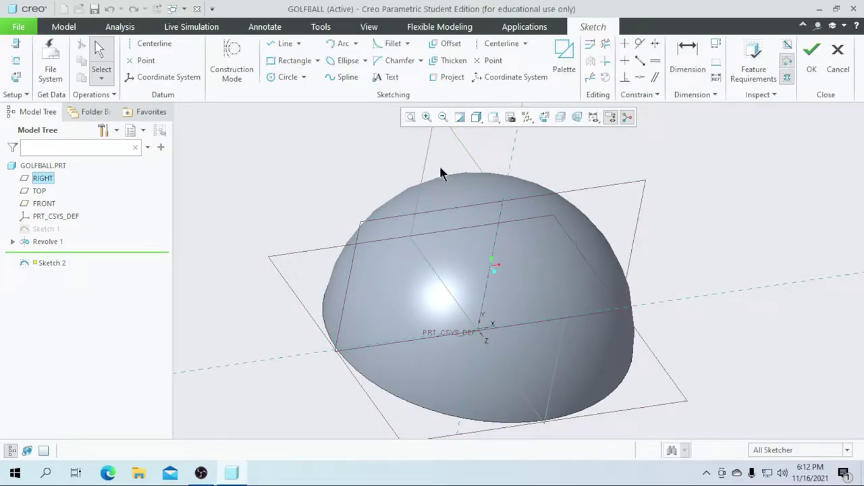
left_click(528, 118)
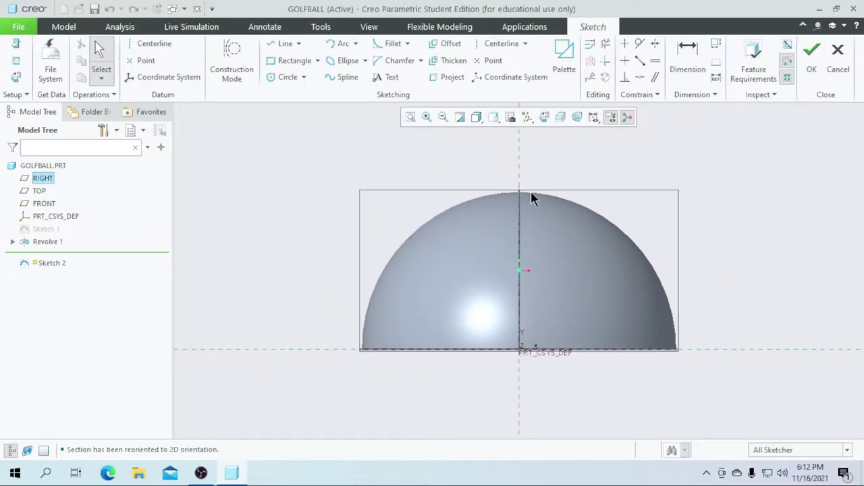
Draw a vertical centerline along the hemisphere's axis and add its curved outline on both sides as sketch references
left_click(490, 42)
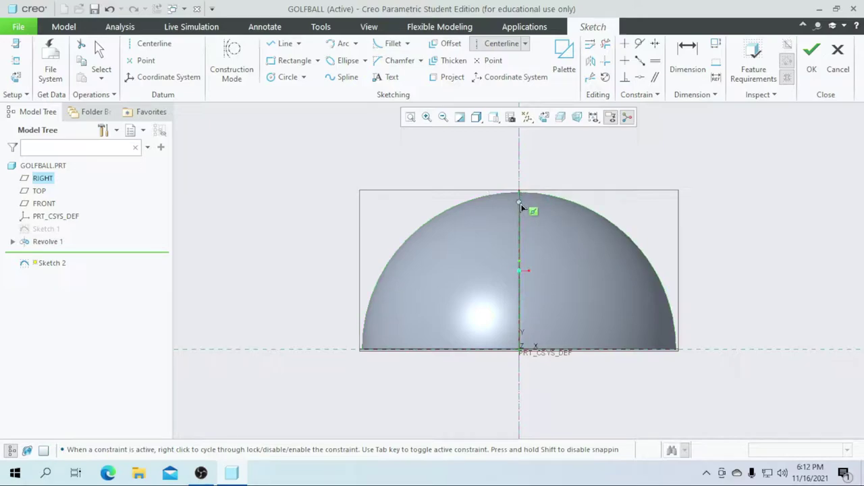
left_click(16, 60)
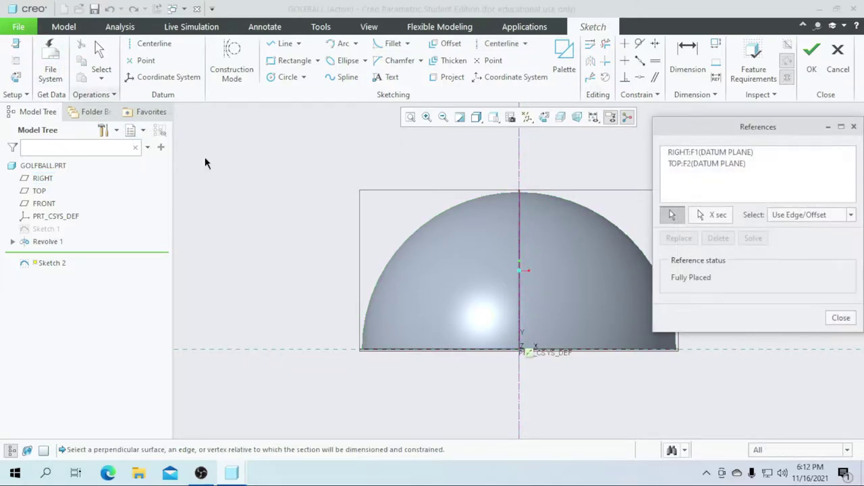
left_click(449, 210)
left_click(620, 235)
left_click(840, 318)
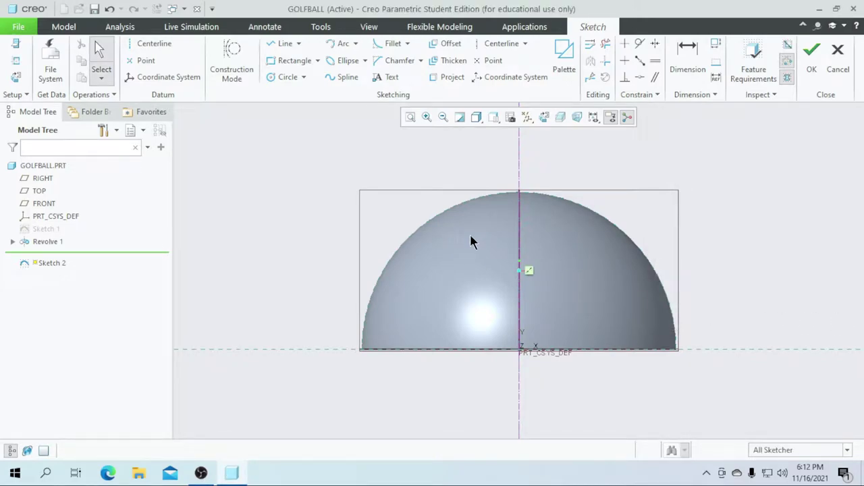
Sketch a concave arc about 2.8 wide from the hemisphere's outline left of the axis down to the centerline below the top
scroll(518, 192, "down", 3)
scroll(497, 229, "up", 1)
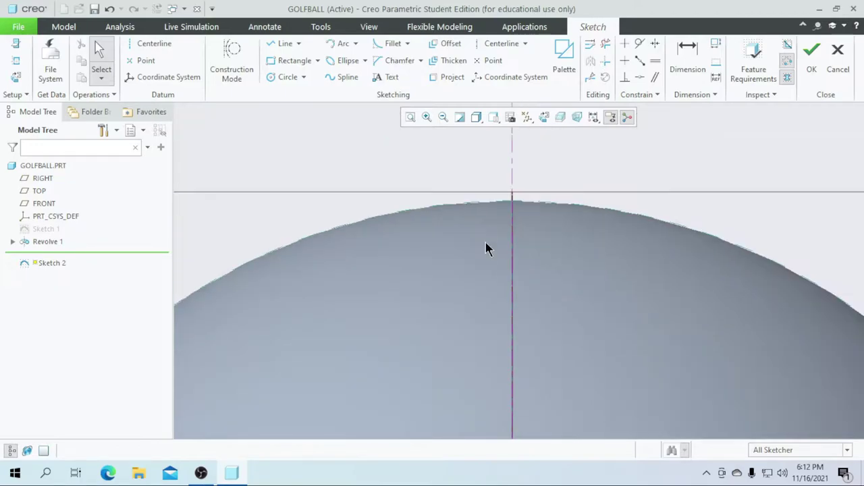
scroll(473, 222, "down", 2)
scroll(419, 172, "up", 1)
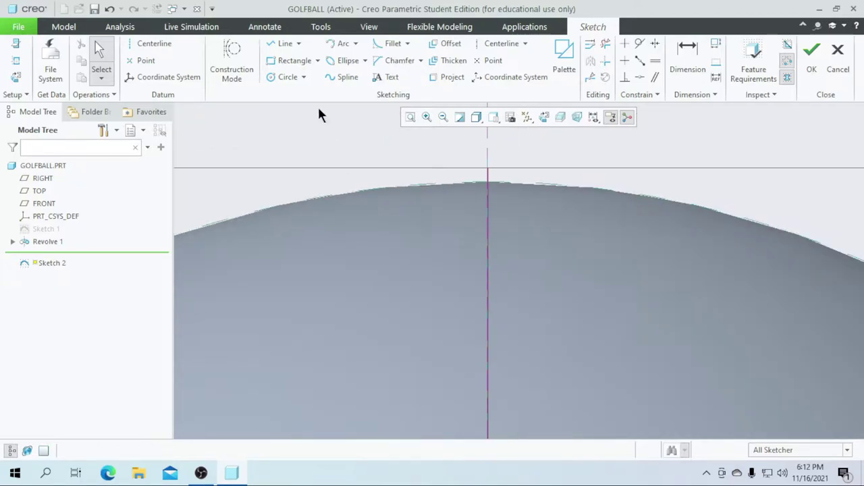
left_click(356, 44)
left_click(357, 56)
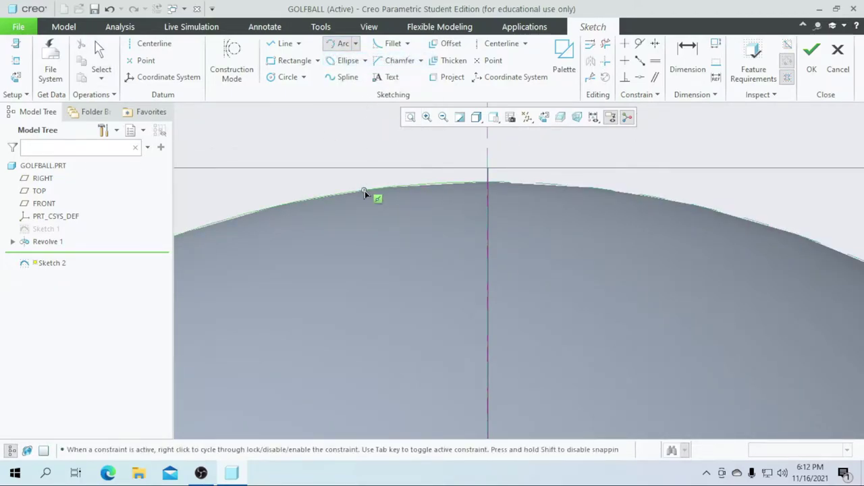
middle_click(454, 206)
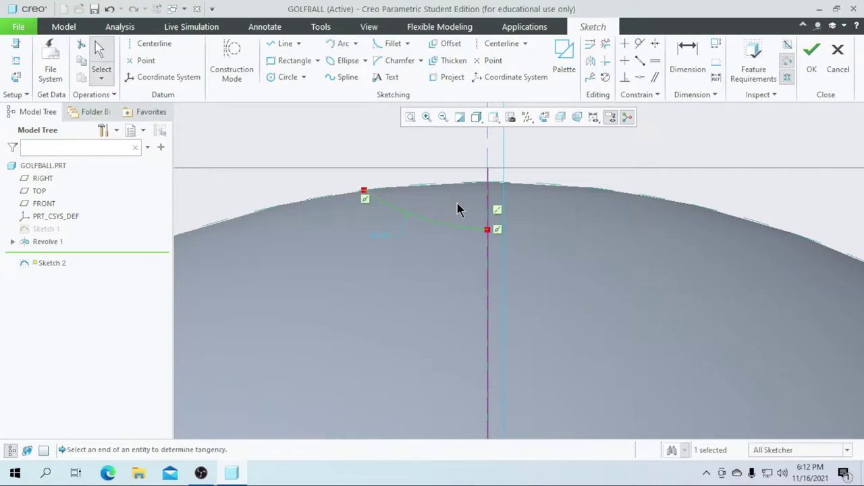
Dimension the horizontal distance from the arc's outer end to the centerline and set it to 2.25
left_click(676, 74)
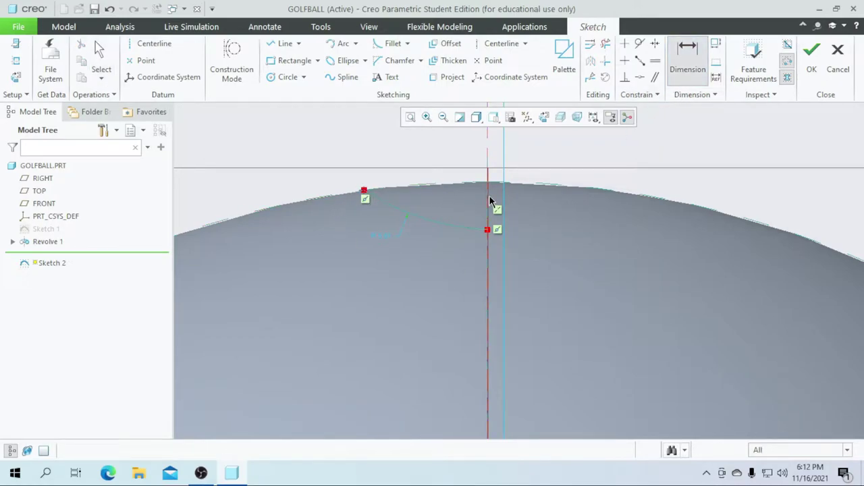
middle_click(439, 160)
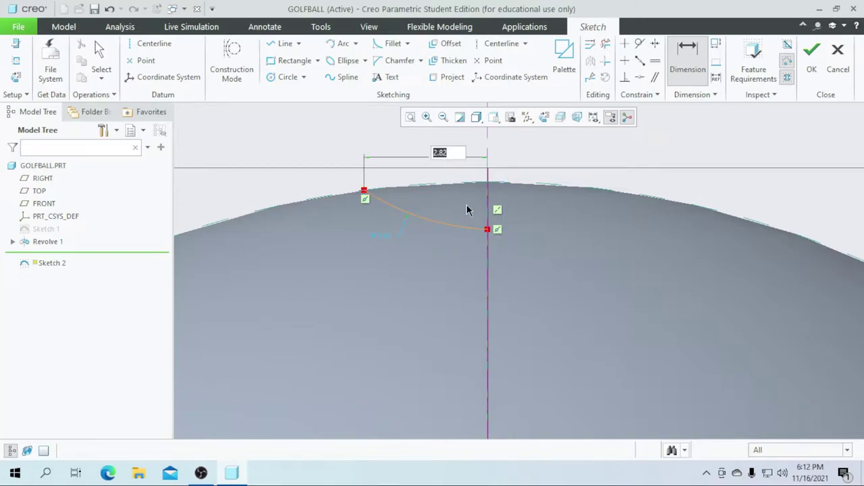
type("2.")
key("Return")
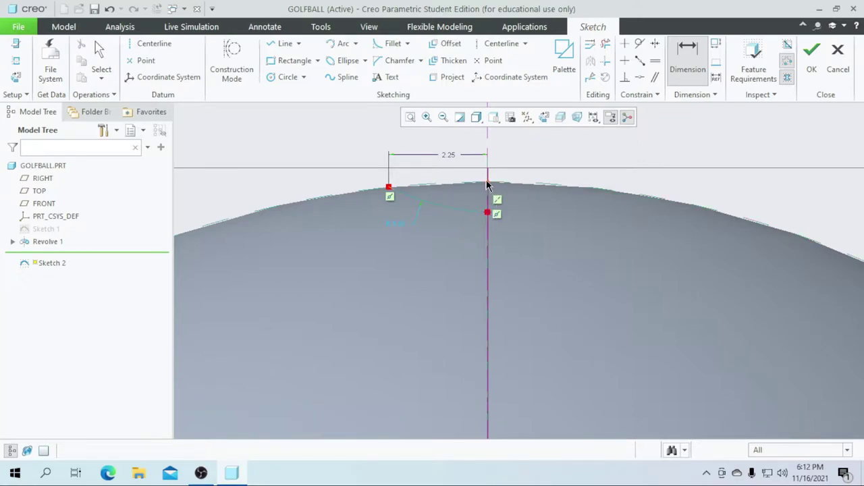
Dimension the depth from the hemisphere's top to the arc's lower end and set it to 1.00
left_click(489, 184)
middle_click(513, 201)
type("1")
key("Return")
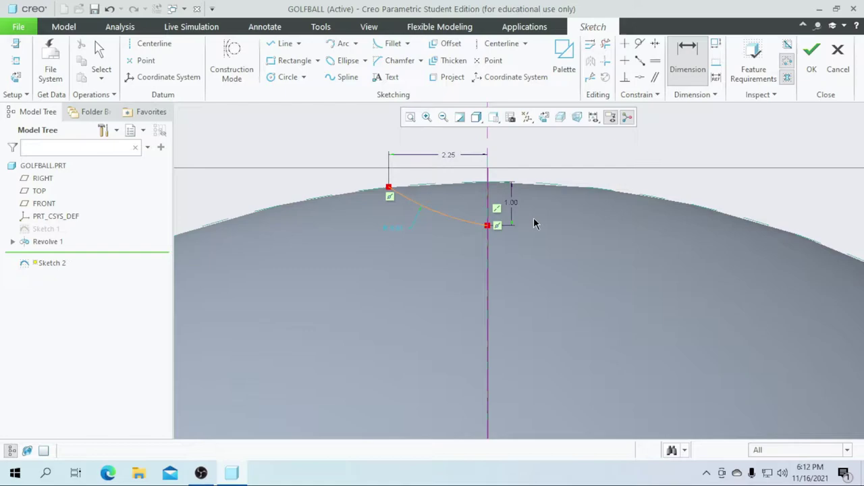
middle_click(519, 260)
scroll(405, 255, "up", 3)
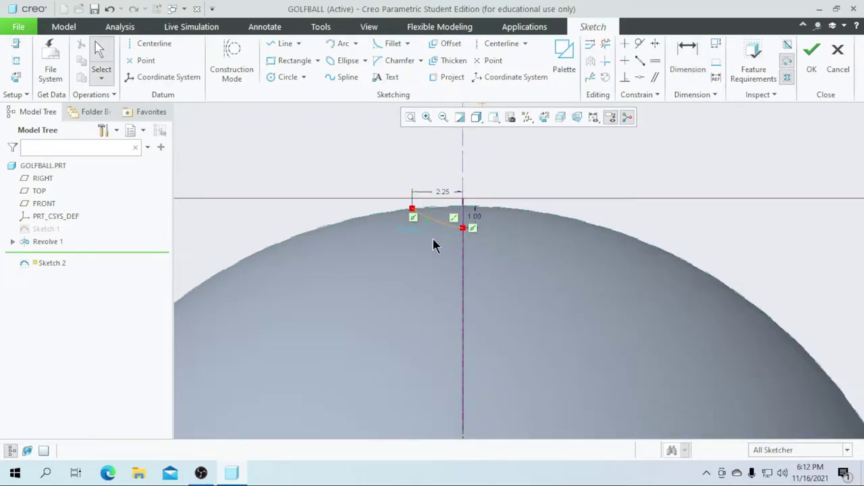
Draw a short horizontal line from the arc's lower end outward past the centerline
scroll(454, 233, "down", 3)
left_click(284, 43)
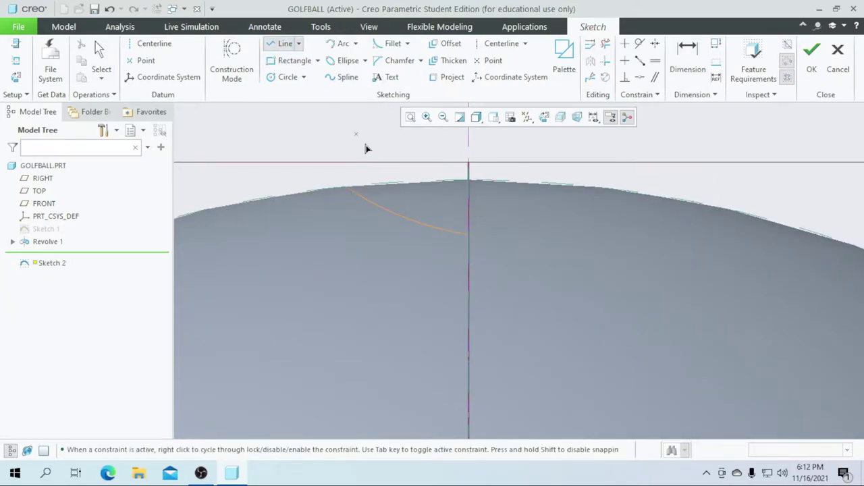
left_click(469, 235)
left_click(531, 236)
middle_click(520, 218)
Make the arc tangent to the short horizontal line, and trim that helper line away
left_click(637, 44)
left_click(507, 234)
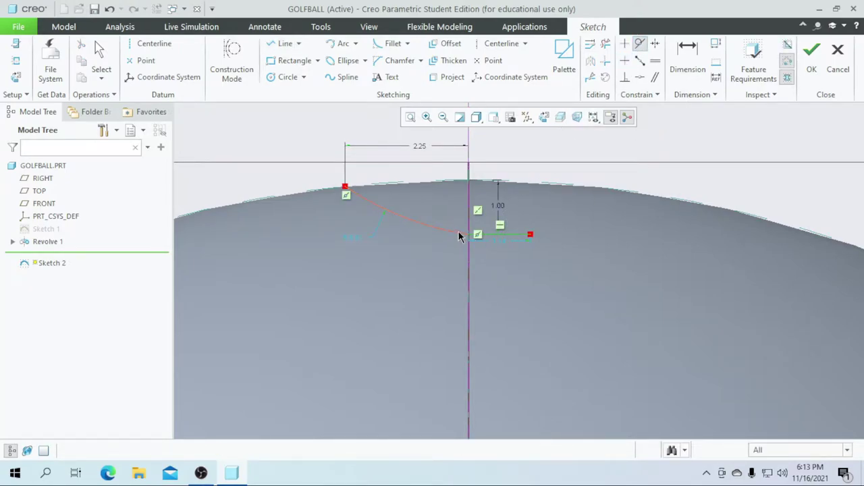
left_click(458, 233)
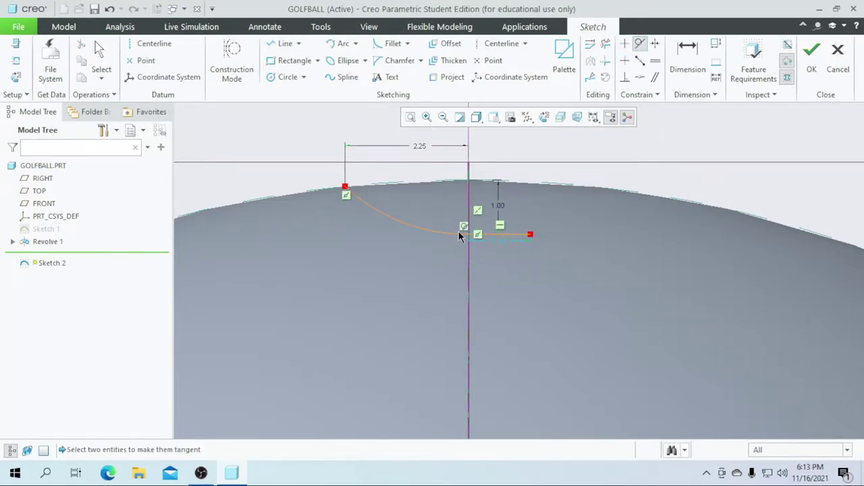
left_click(605, 43)
left_click_drag(511, 218, 507, 257)
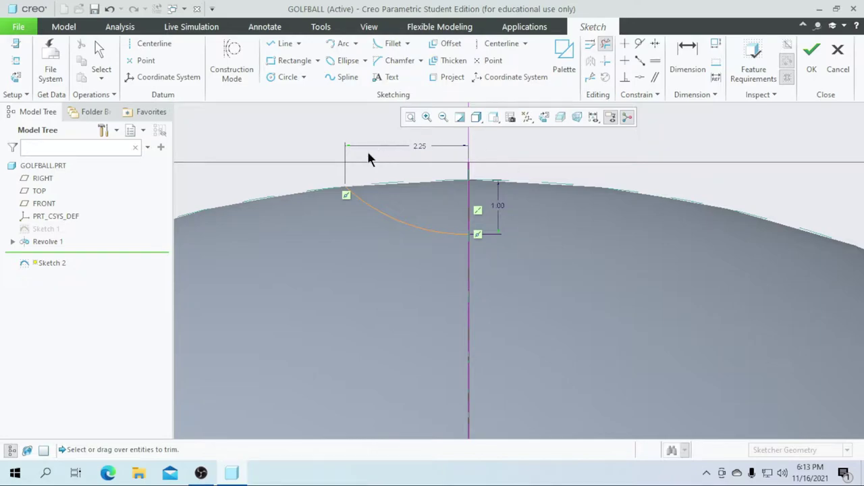
Draw a vertical line along the centerline from the arc's lower end up to the hemisphere's top
left_click(283, 44)
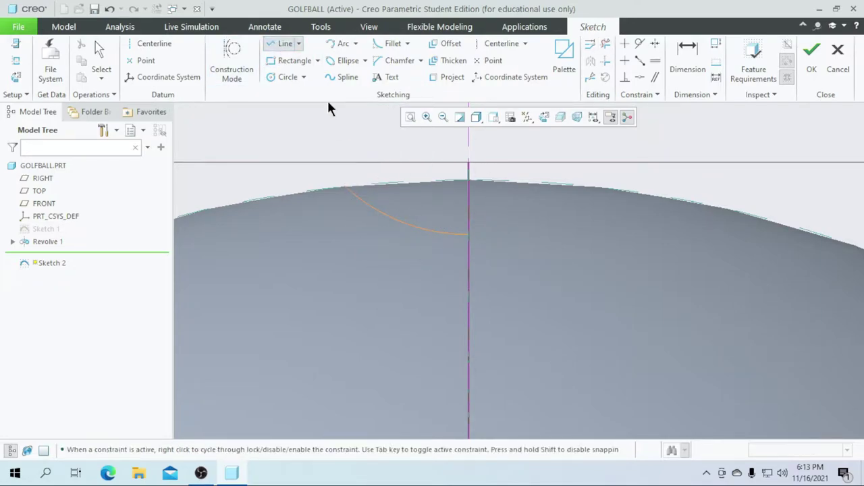
left_click(470, 235)
left_click(472, 182)
middle_click(471, 184)
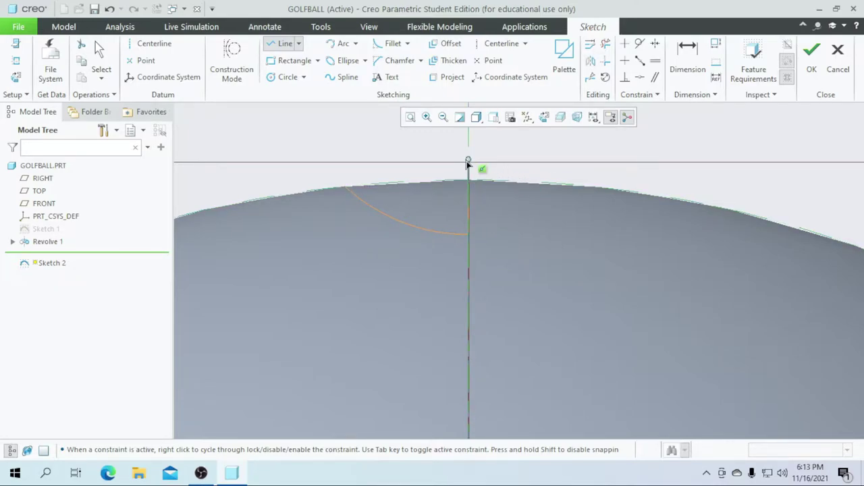
scroll(492, 195, "up", 1)
Project the hemisphere's outline edge on the arc's side of the centerline into the sketch as a single edge
left_click(448, 77)
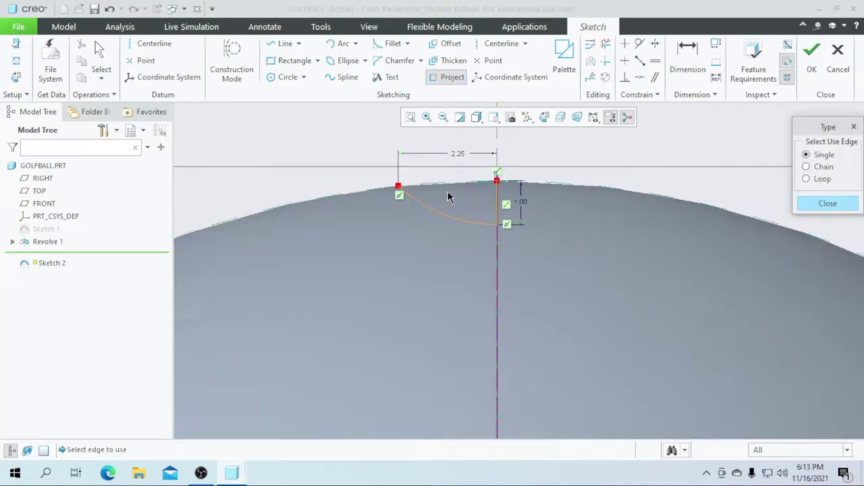
left_click(449, 187)
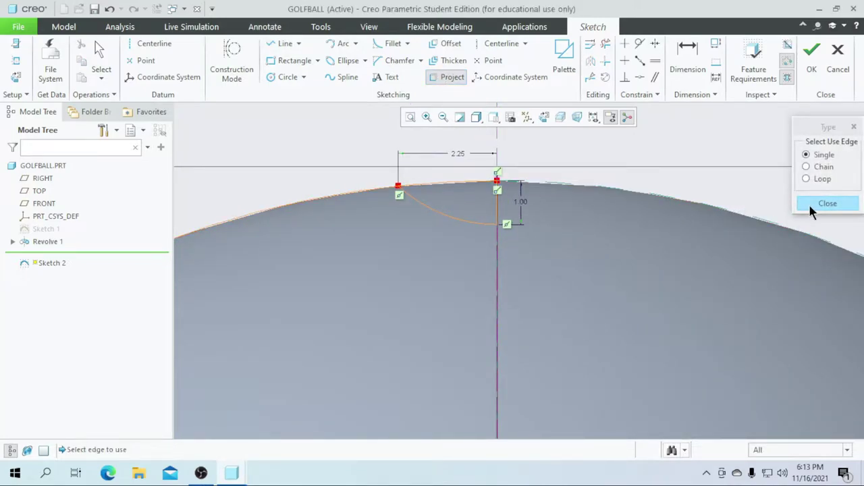
left_click(827, 203)
Trim the projected outline beyond the arc's outer end so the dimple profile is closed, and finish the sketch
left_click(603, 44)
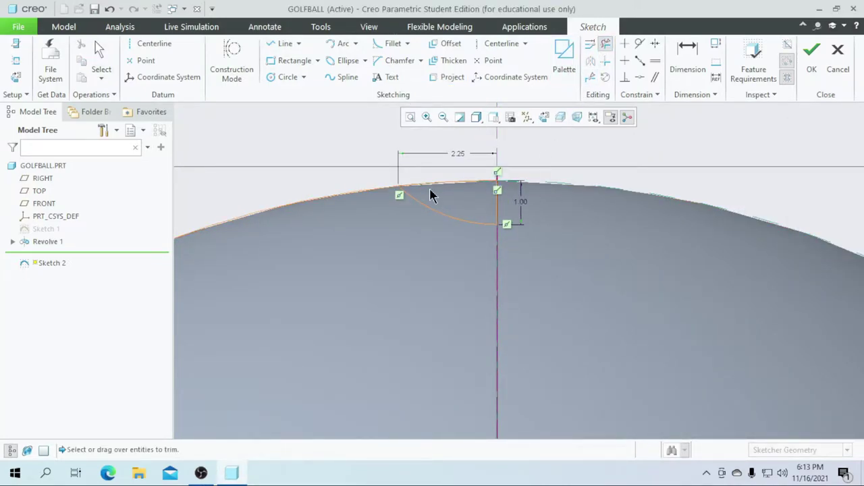
scroll(453, 228, "down", 5)
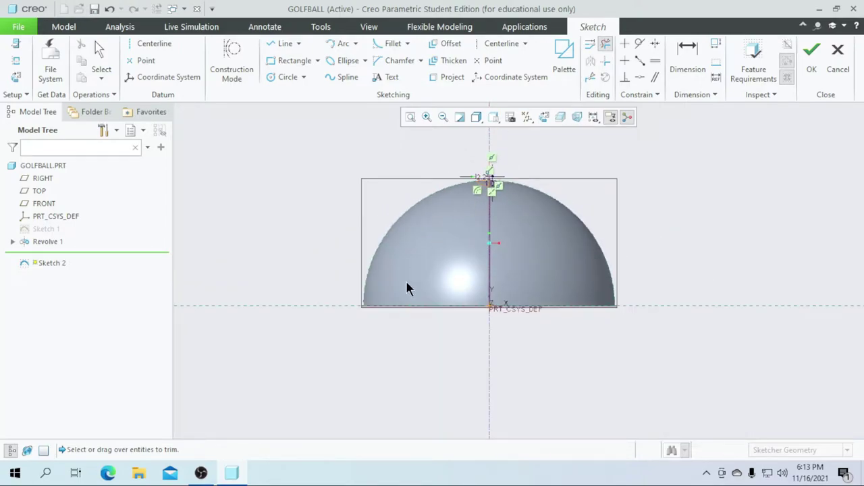
scroll(487, 185, "up", 5)
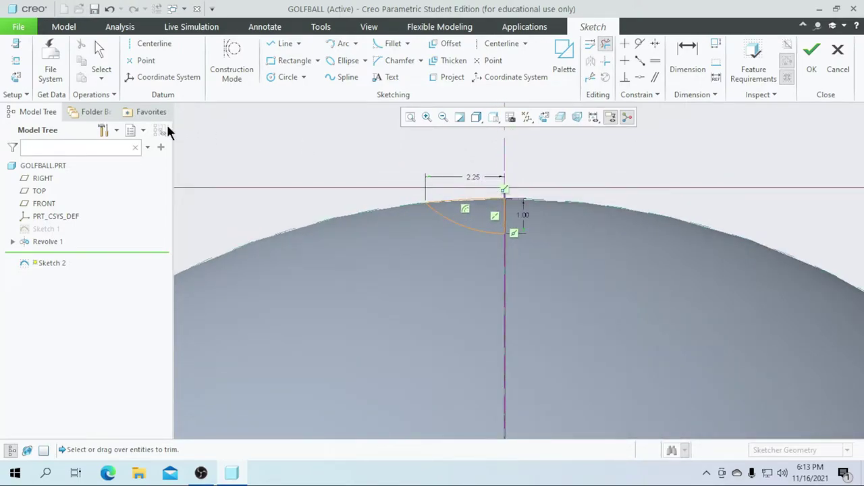
left_click(98, 52)
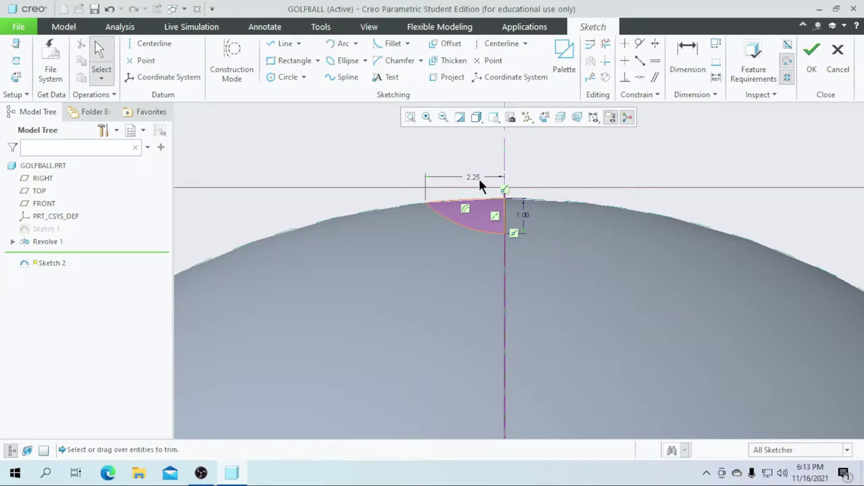
scroll(472, 181, "up", 3)
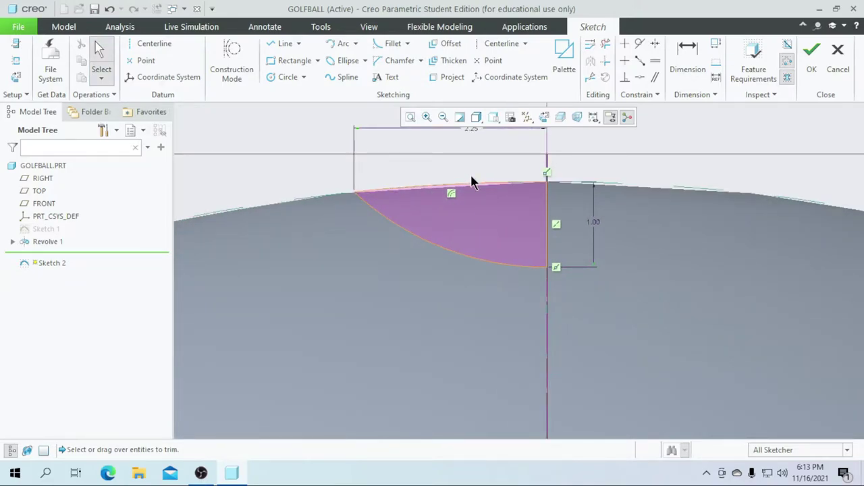
scroll(480, 224, "down", 2)
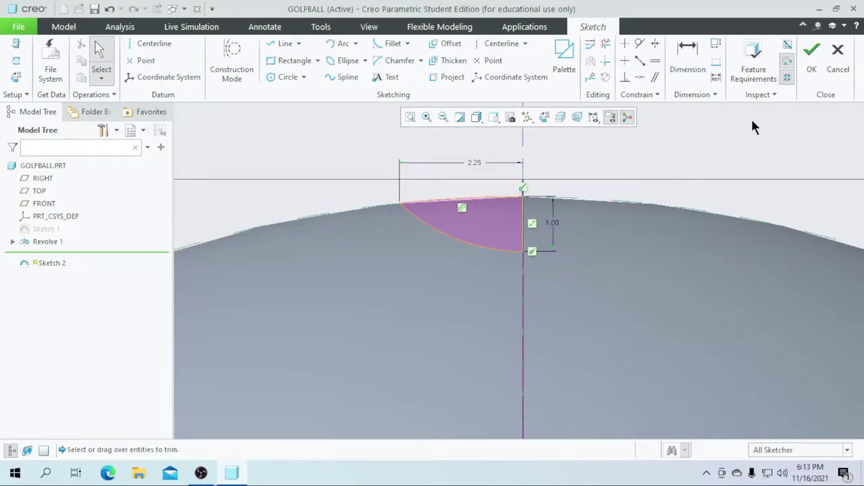
left_click(821, 63)
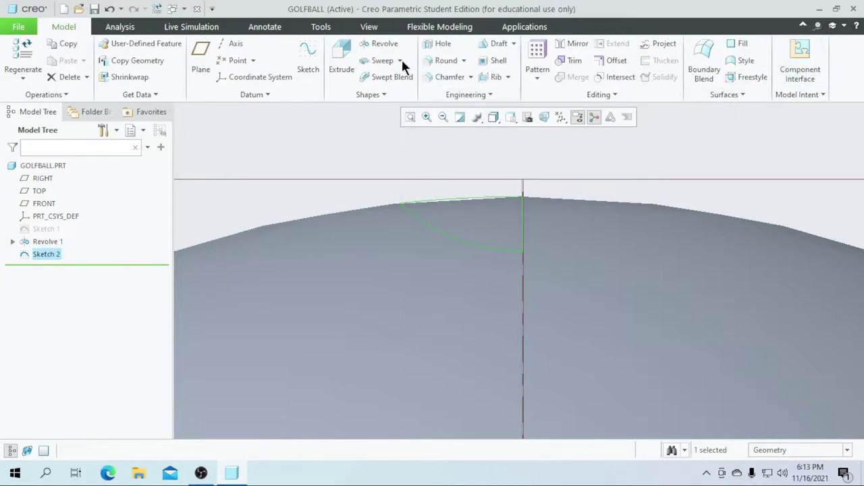
Revolve the dimple sketch 360° with material removal to cut a round dimple in the hemisphere's top
left_click(384, 43)
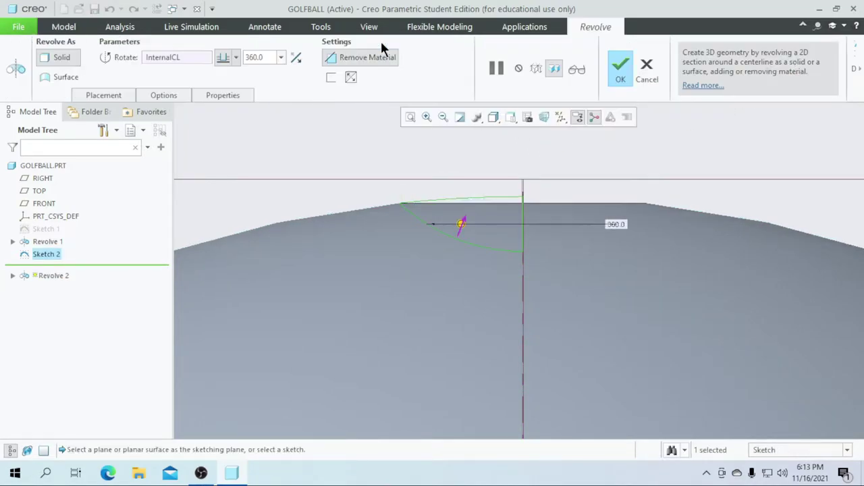
middle_click_drag(536, 215, 501, 266)
scroll(502, 260, "up", 2)
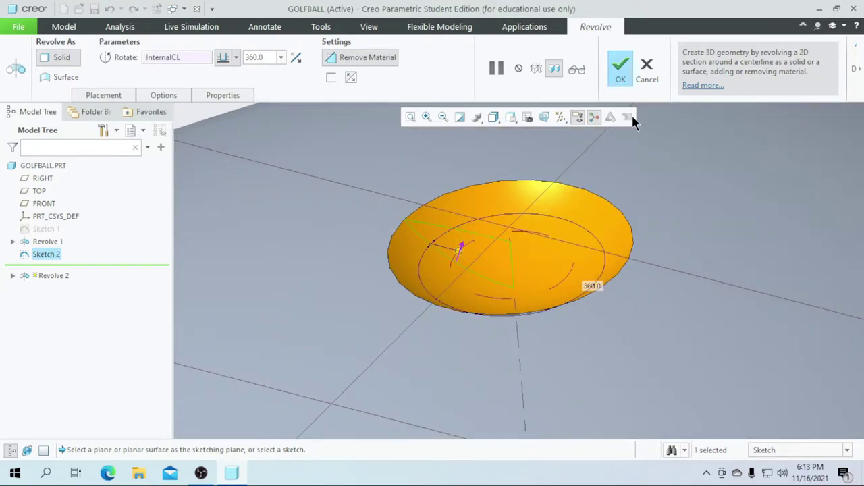
left_click(620, 80)
scroll(556, 207, "down", 4)
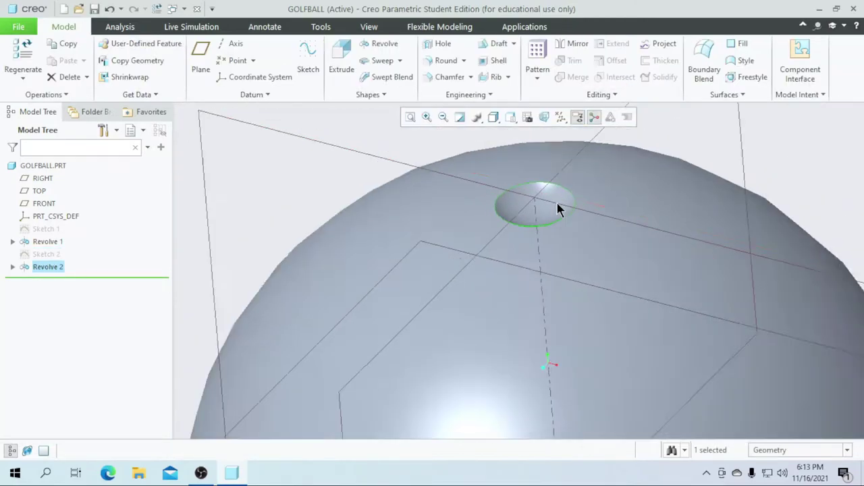
left_click(301, 250)
middle_click_drag(302, 251, 506, 166)
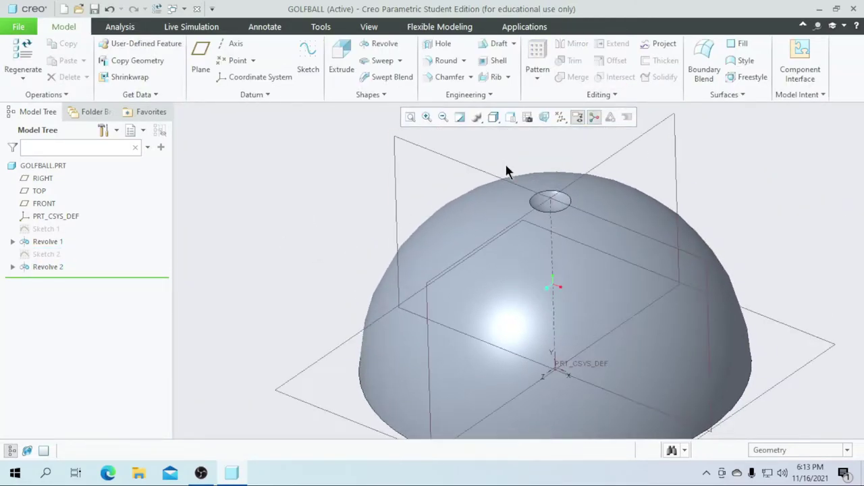
Start a pattern of the Revolve 2 dimple cut and set its type to Axis
left_click(44, 266)
left_click(536, 55)
left_click(94, 59)
left_click(68, 90)
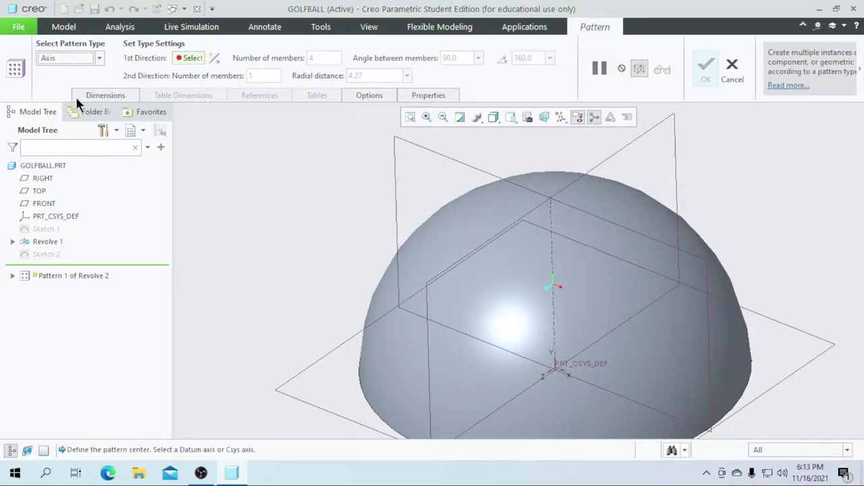
Hide all datum features in the model view except coordinate systems
left_click(560, 119)
left_click(561, 131)
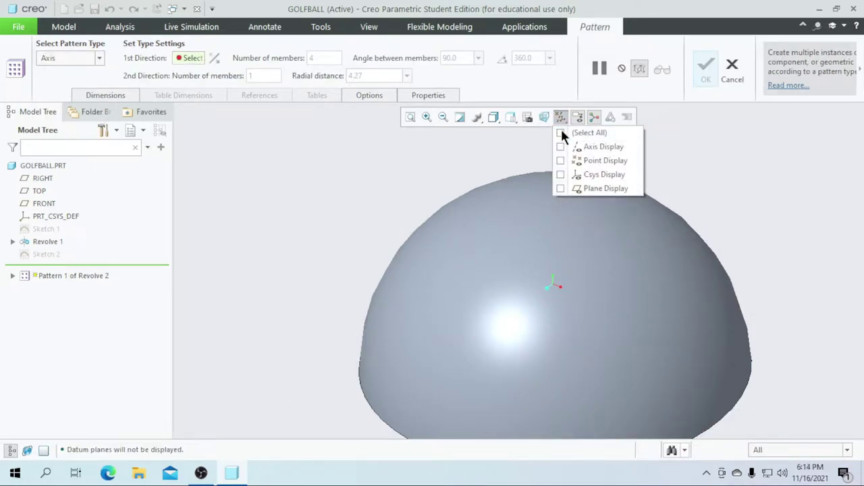
left_click(560, 175)
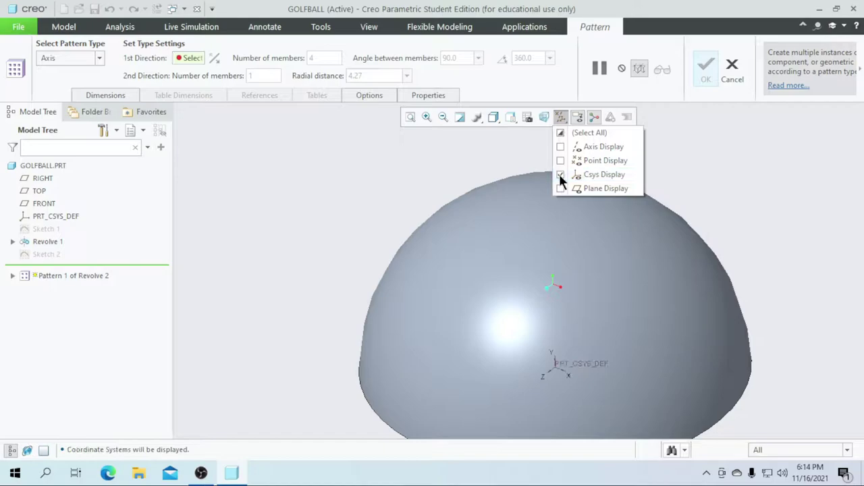
left_click(561, 114)
Use the Z axis of PRT_CSYS_DEF as the pattern center and set the number of members to 2
scroll(571, 297, "down", 4)
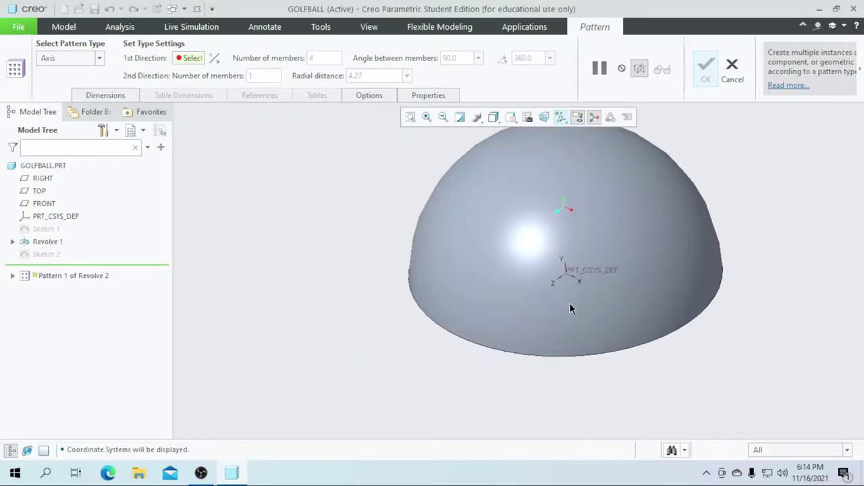
left_click(563, 264)
scroll(563, 264, "up", 4)
middle_click_drag(540, 309, 568, 268)
scroll(569, 269, "down", 2)
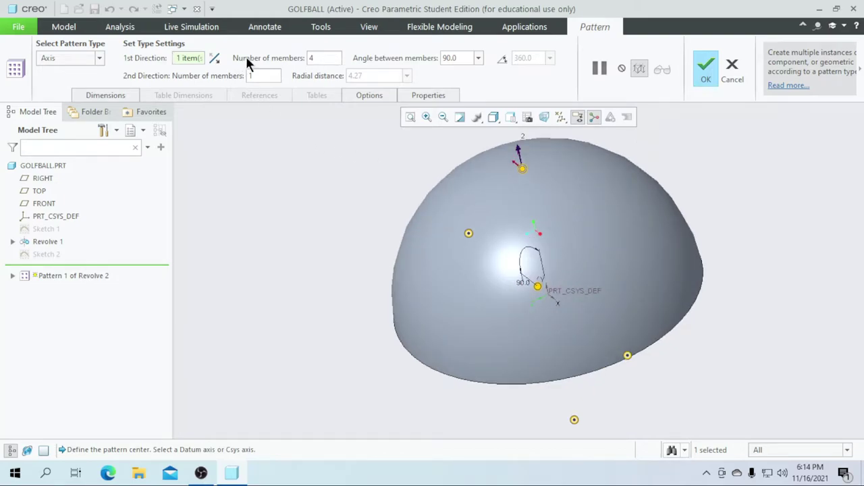
type("2")
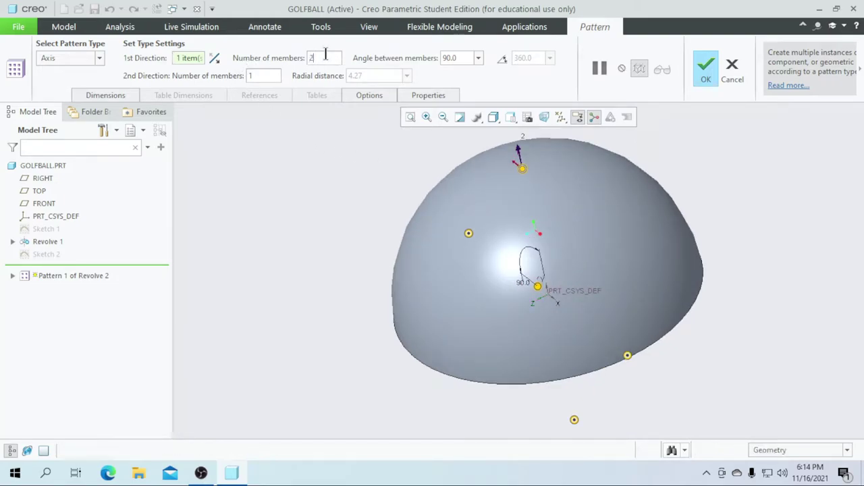
key("Return")
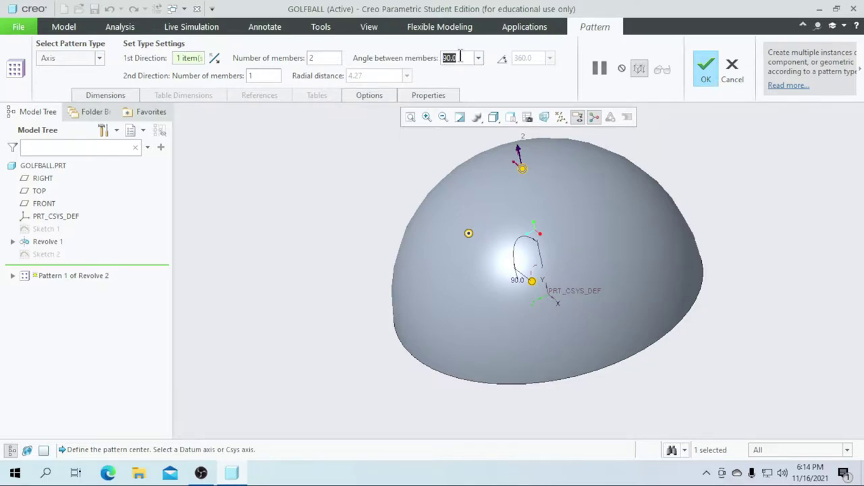
Set the angle between members to 15°, flip the pattern direction toward the positive X side, and complete the dimple pattern
type("15")
key("Return")
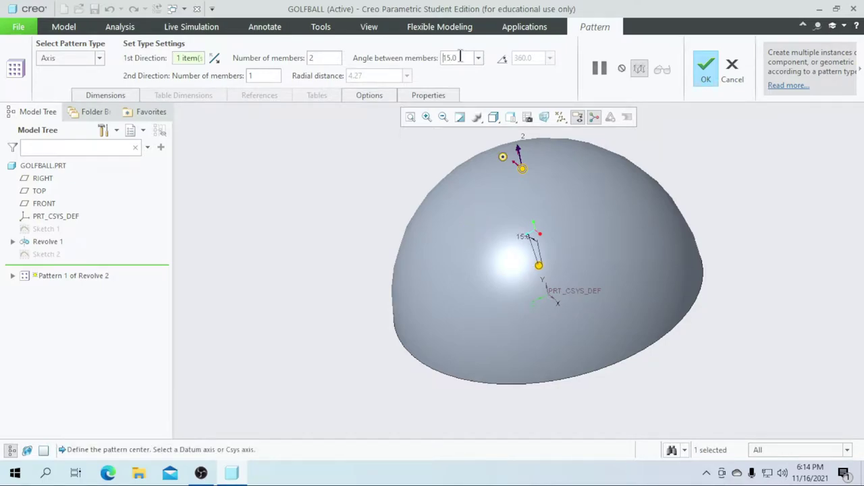
scroll(540, 267, "up", 2)
scroll(531, 261, "down", 3)
scroll(528, 214, "up", 1)
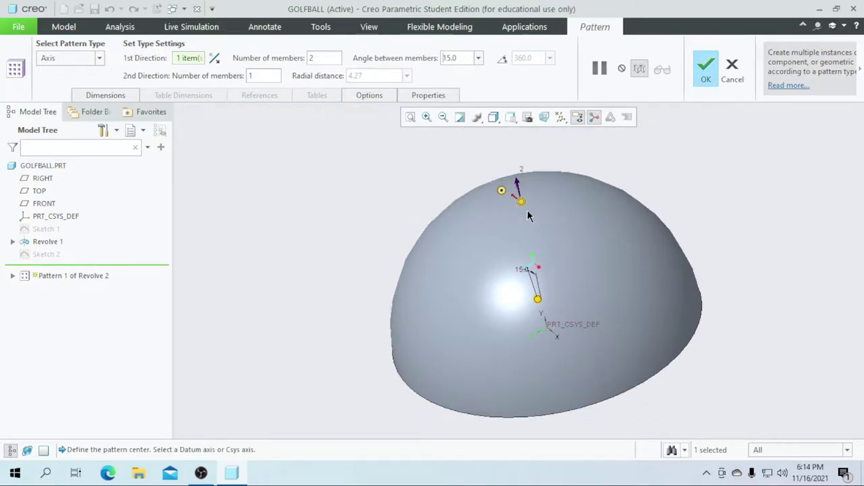
left_click(216, 59)
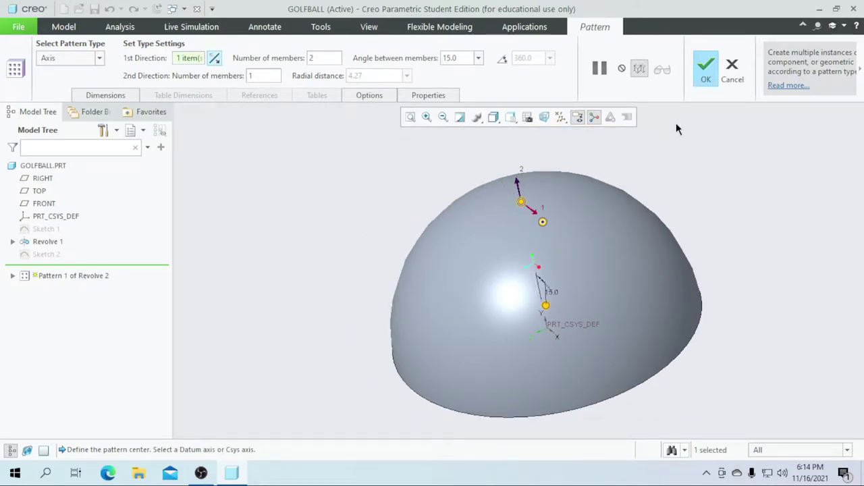
left_click(702, 71)
mouse_move(737, 259)
middle_mouse_down()
mouse_move(727, 267)
mouse_move(735, 266)
middle_mouse_up()
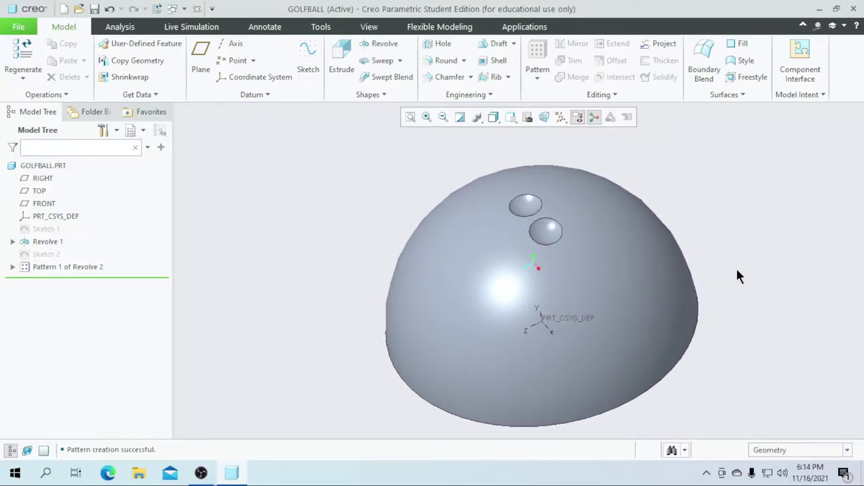
Start an Axis-type geometry pattern of the second dimple from the top, using the Z axis of PRT_CSYS_DEF as its center
left_click(550, 232)
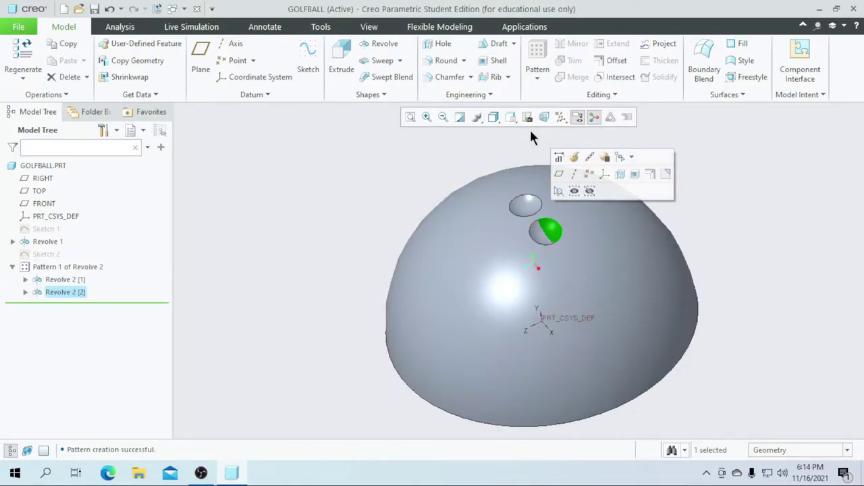
left_click(536, 80)
left_click(546, 107)
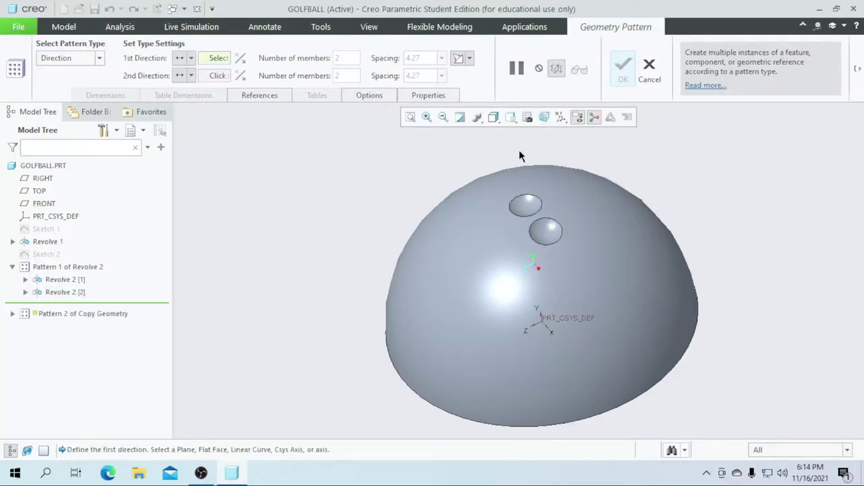
left_click(98, 58)
left_click(76, 87)
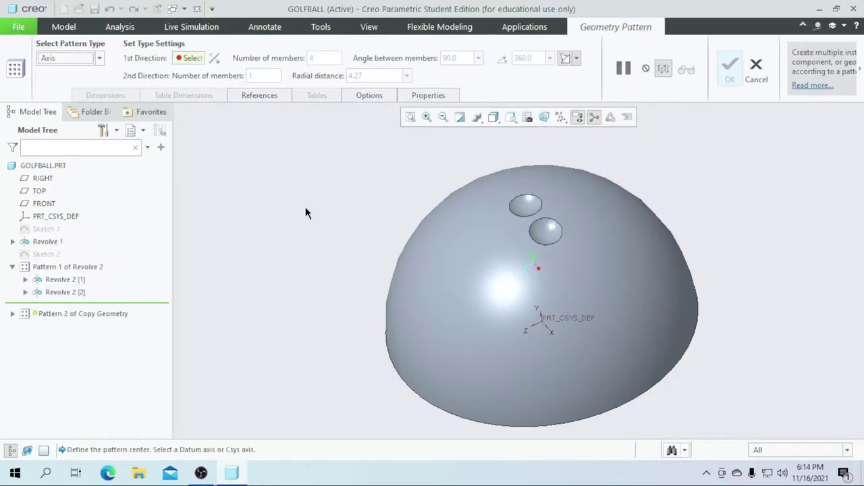
left_click(534, 329)
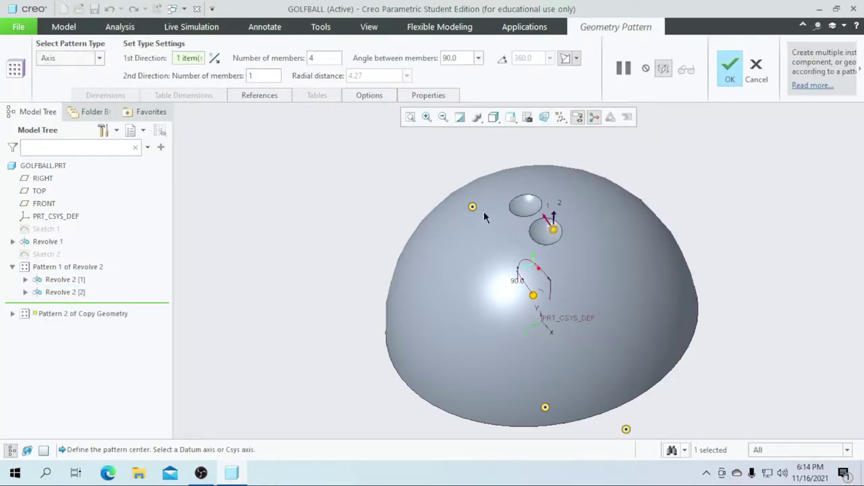
Set the second dimple's pattern to 2 members at 15°, flip its direction toward the rim, and complete it
type("2")
left_click(470, 57)
type("1")
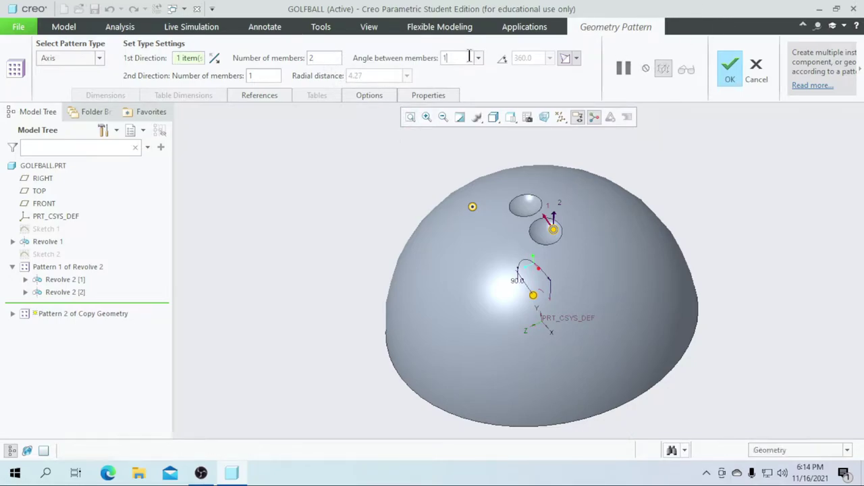
type("5")
key("Return")
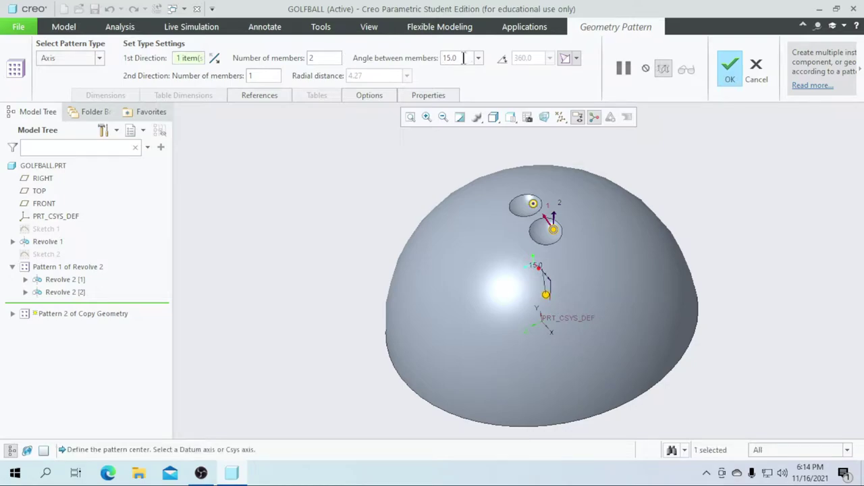
left_click(218, 61)
left_click(730, 67)
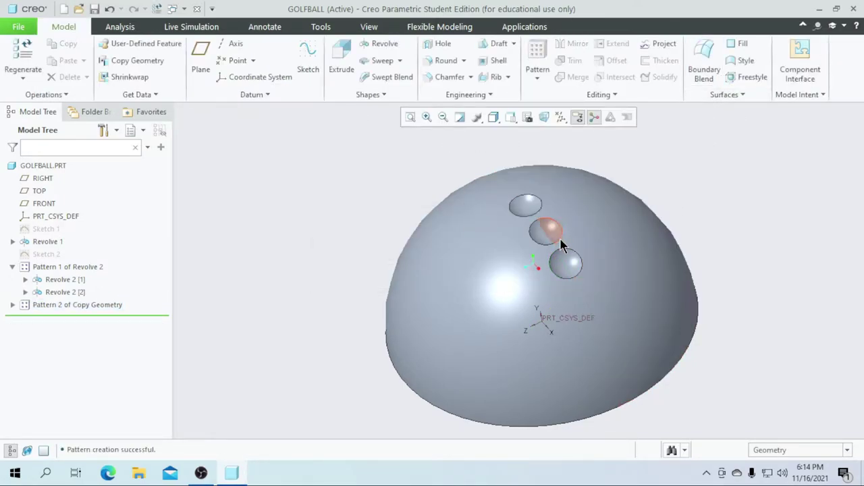
Start an Axis-type geometry pattern of the third dimple, centered on the Z axis of PRT_CSYS_DEF
left_click(564, 257)
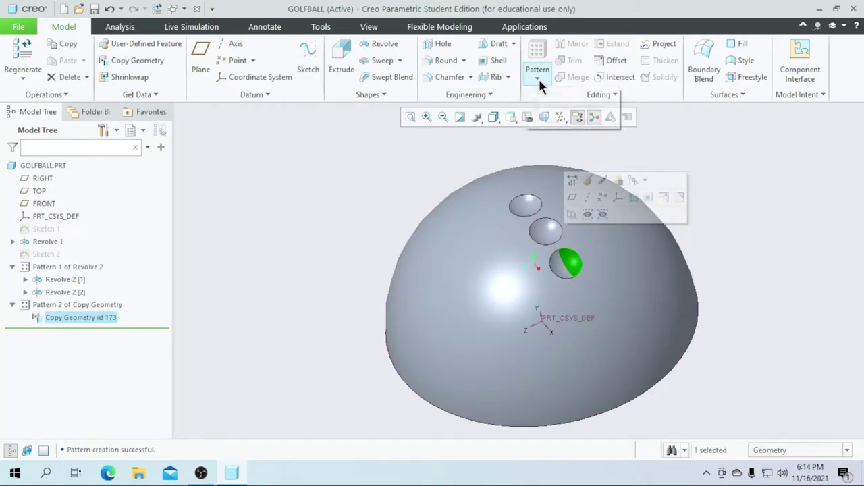
left_click(538, 77)
left_click(549, 106)
left_click(98, 59)
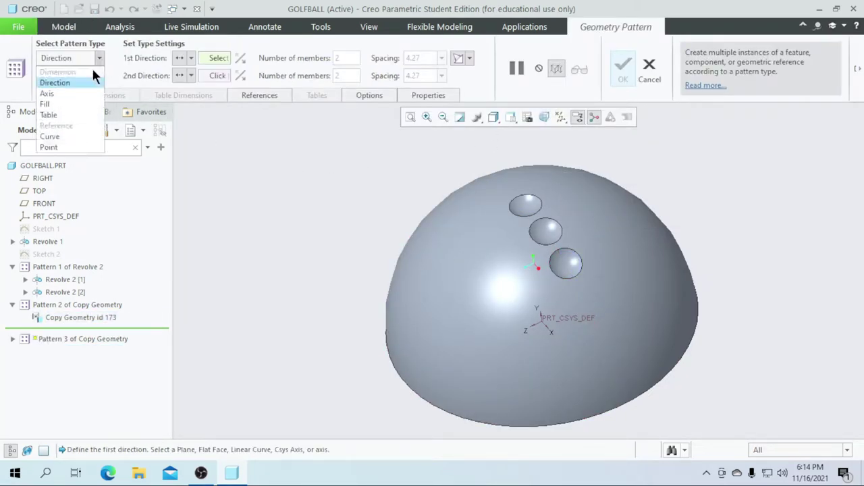
left_click(82, 93)
left_click(538, 327)
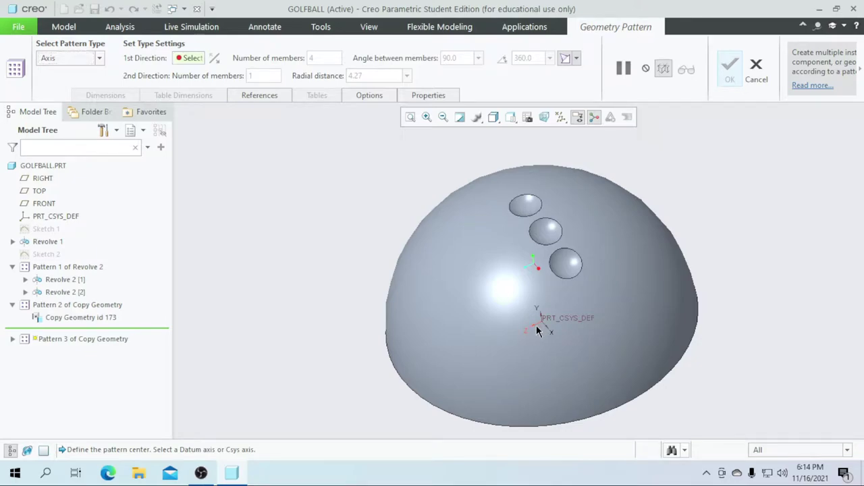
Set the third dimple's pattern to 2 members with 15° between them, flip it toward the rim, and complete it
type("2")
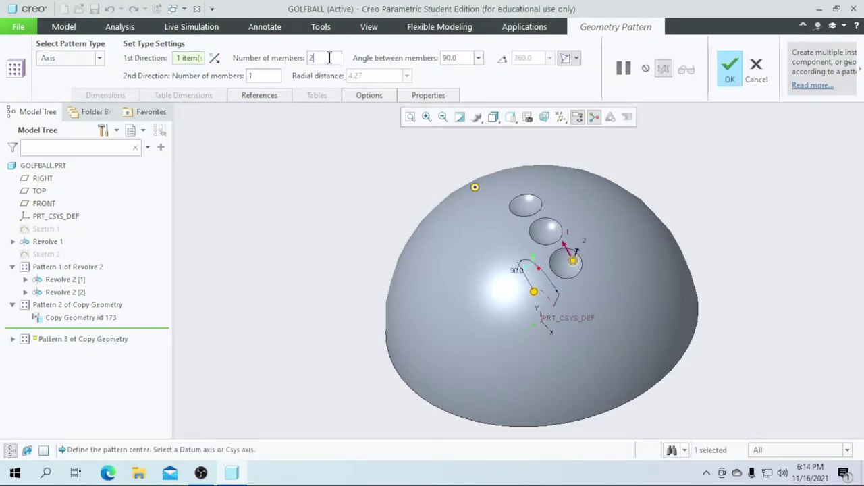
left_click(464, 58)
type("15")
key("Return")
left_click(216, 61)
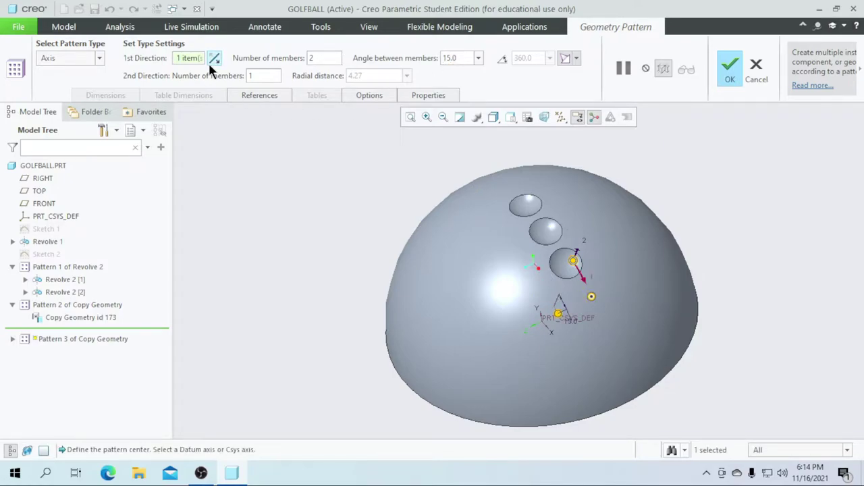
left_click(731, 69)
Start an Axis-type geometry pattern of the fourth dimple around the Z axis of PRT_CSYS_DEF
left_click(587, 298)
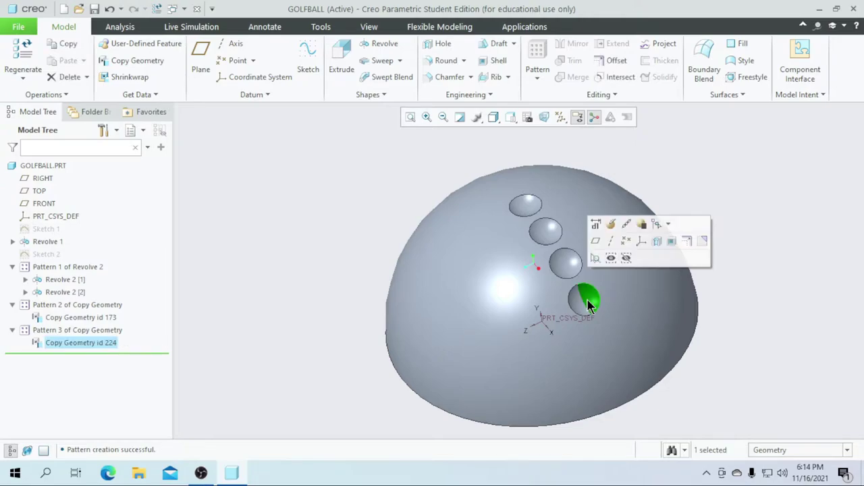
left_click(538, 73)
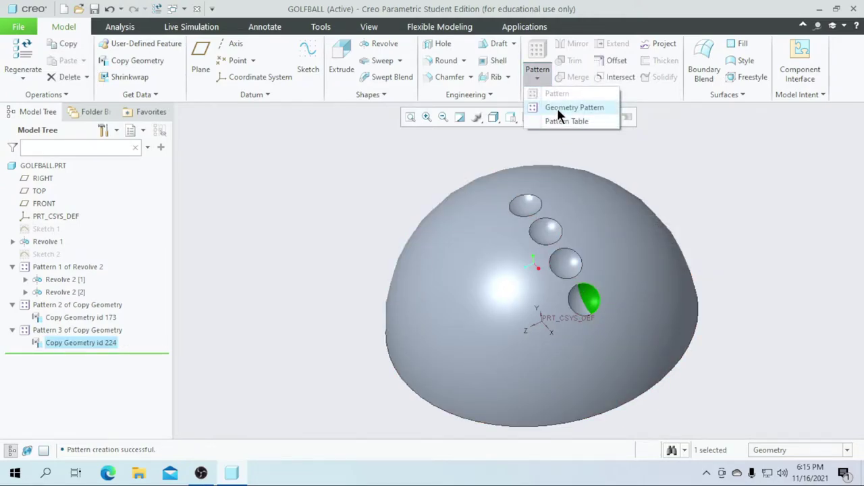
left_click(557, 108)
left_click(101, 54)
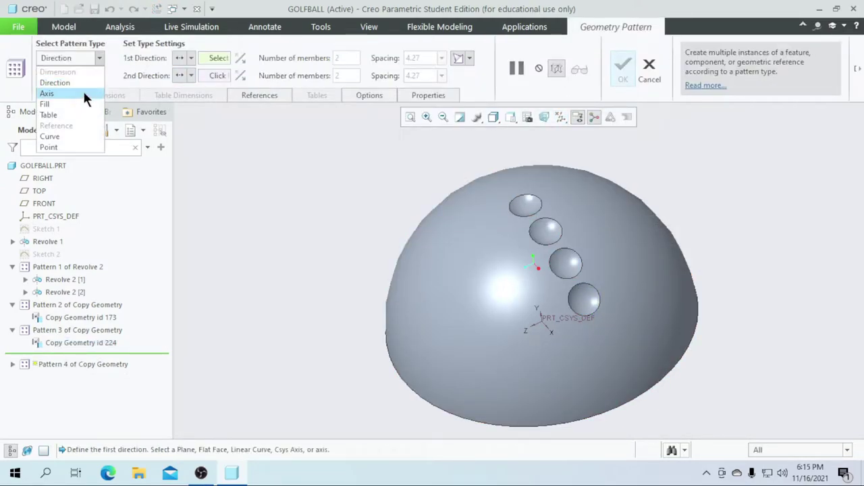
left_click(82, 90)
left_click(535, 327)
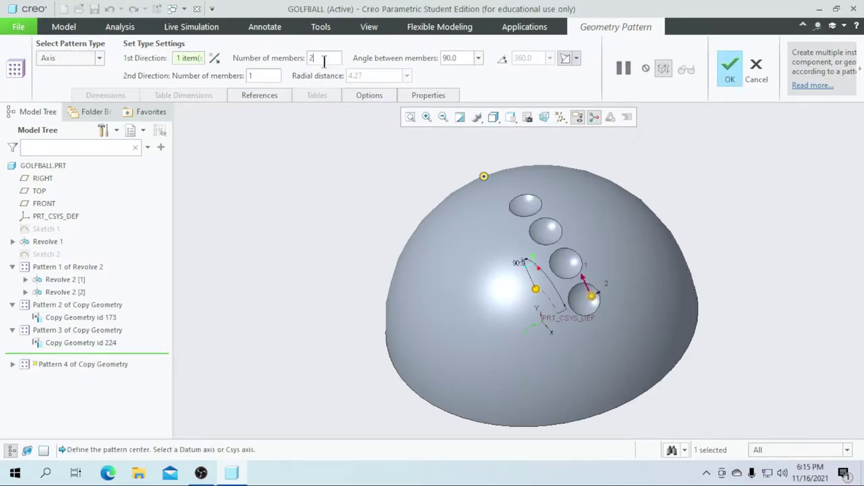
Give the fourth dimple's pattern 2 members spaced 15° apart, flip its direction toward the rim, and complete it
left_click(459, 59)
type("15")
key("Return")
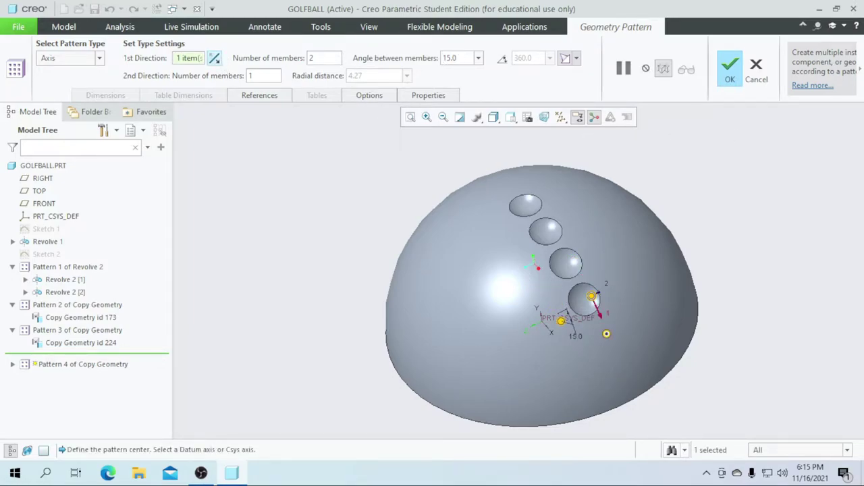
left_click(727, 73)
Start an Axis-type geometry pattern of the fifth dimple with the Z axis of PRT_CSYS_DEF as the pattern center
middle_click_drag(736, 199, 677, 289)
left_click(602, 293)
left_click(541, 74)
left_click(547, 111)
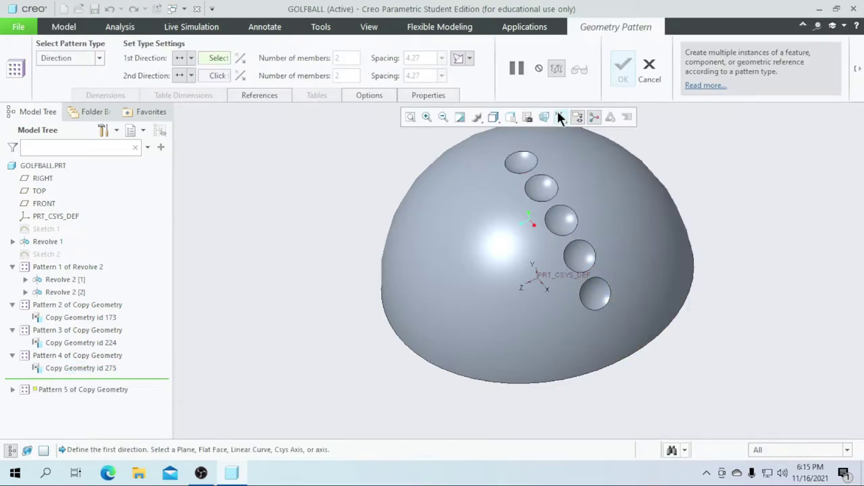
left_click(95, 58)
left_click(71, 91)
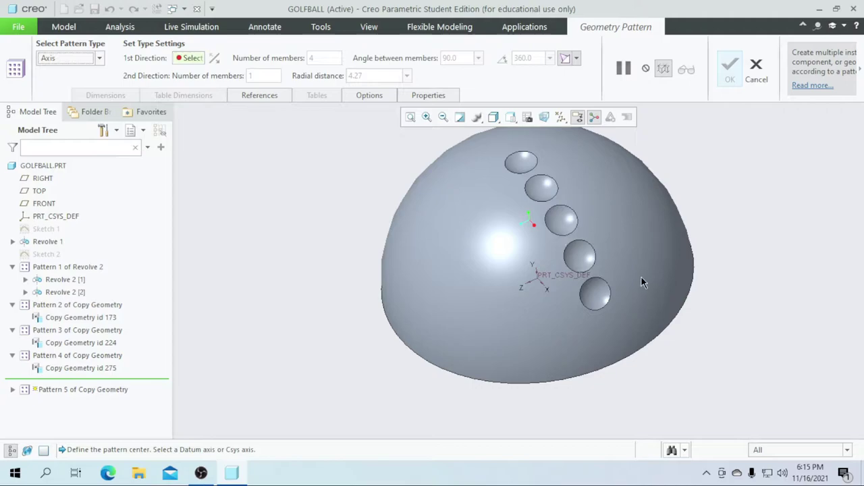
left_click(527, 286)
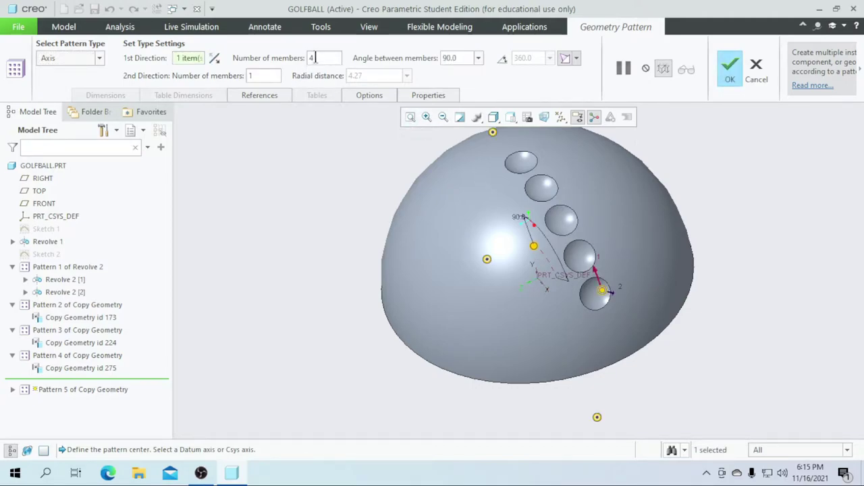
Set the fifth dimple's pattern to 2 members and 15° between members, flip it toward the rim, and complete it
type("2")
double_click(450, 58)
type("15")
key("Return")
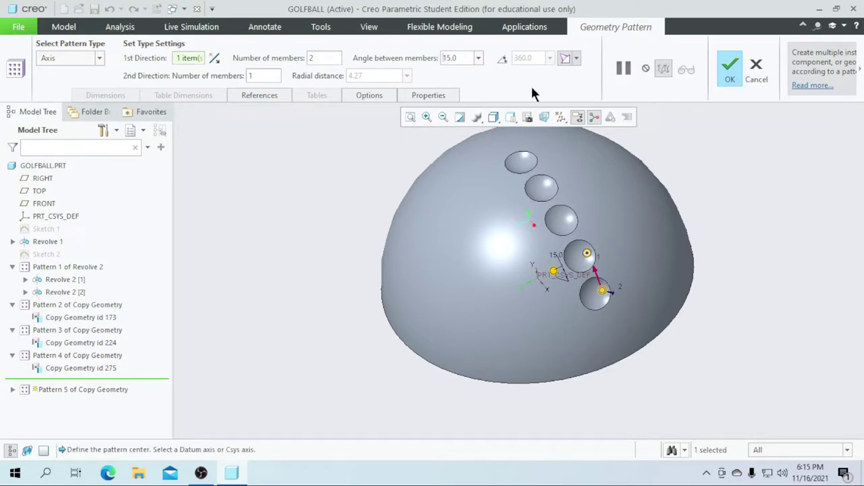
left_click(729, 68)
Start an Axis-type geometry pattern of the sixth dimple about the Z axis of PRT_CSYS_DEF
left_click(603, 331)
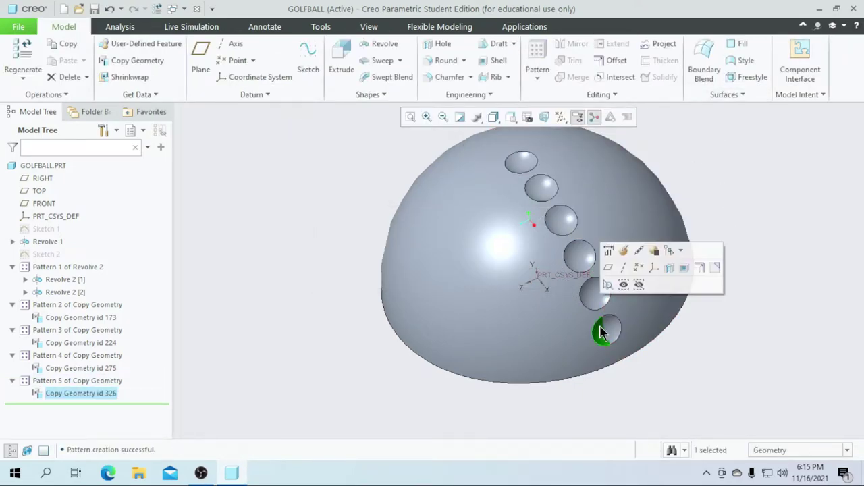
left_click(533, 78)
left_click(547, 107)
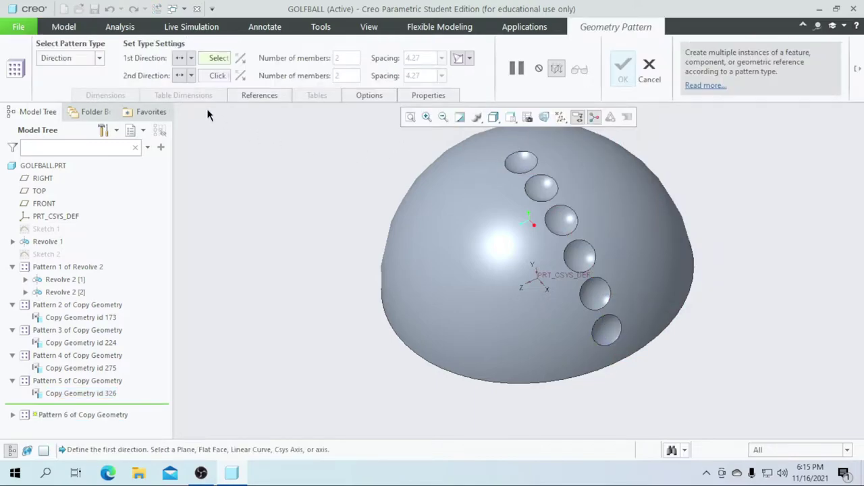
left_click(99, 58)
left_click(80, 95)
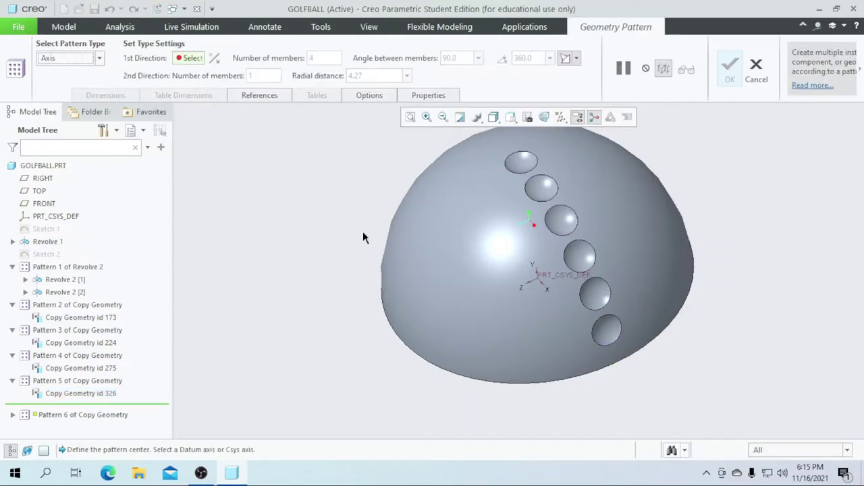
left_click(530, 283)
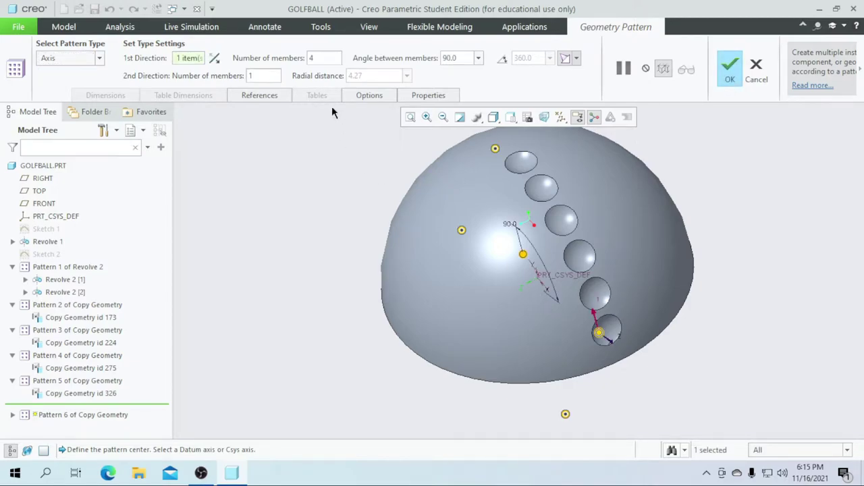
Set the sixth dimple's pattern to 2 members at 15°, flip its direction so a dimple is cut at the rim, and complete it
left_click(324, 61)
type("2")
left_click(459, 59)
type("15")
key("Return")
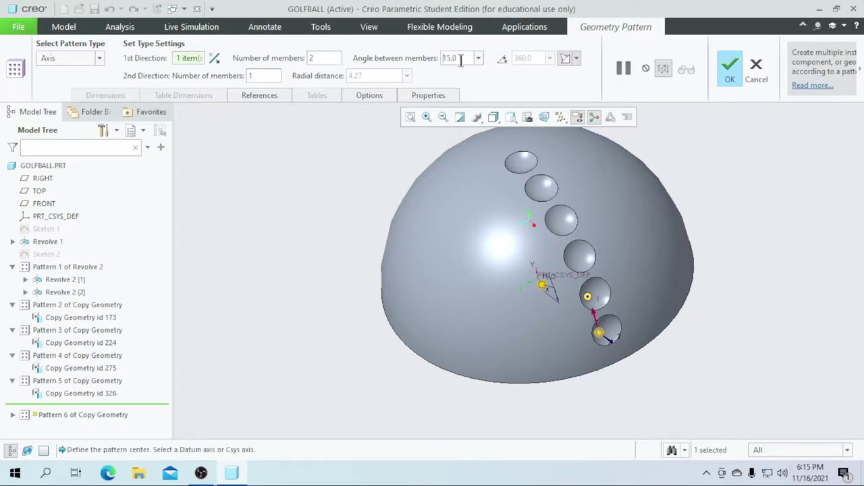
left_click(214, 59)
left_click(729, 71)
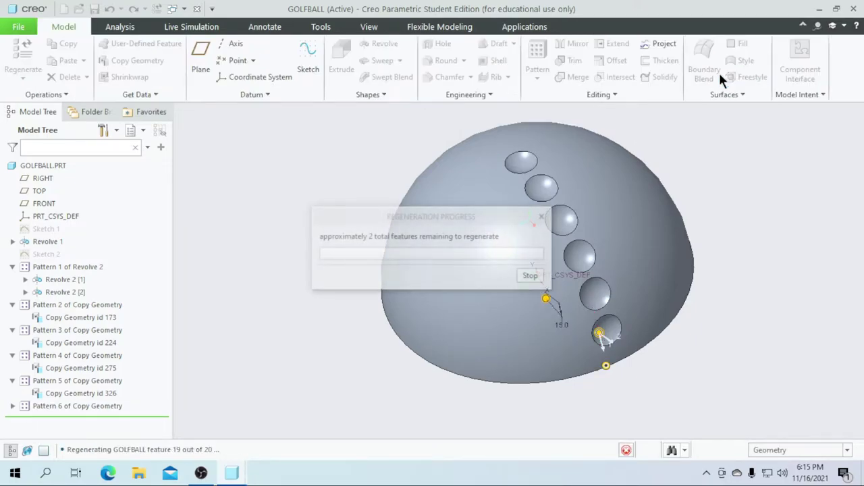
Start a geometry pattern of the second dimple from the top again and set its type to Axis
scroll(730, 311, "down", 2)
mouse_move(730, 282)
middle_mouse_down()
mouse_move(742, 281)
mouse_move(739, 295)
middle_mouse_up()
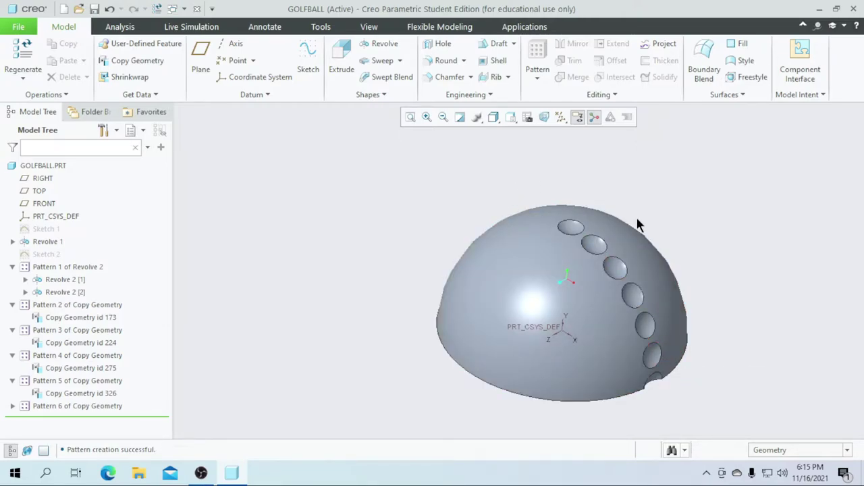
mouse_move(592, 293)
middle_mouse_down()
mouse_move(565, 283)
mouse_move(564, 265)
mouse_move(582, 263)
middle_mouse_up()
left_click(603, 272)
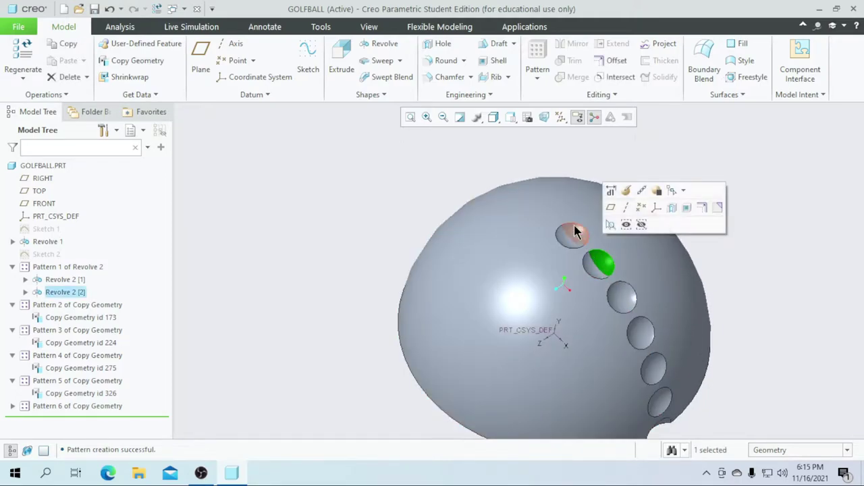
left_click(538, 80)
left_click(548, 110)
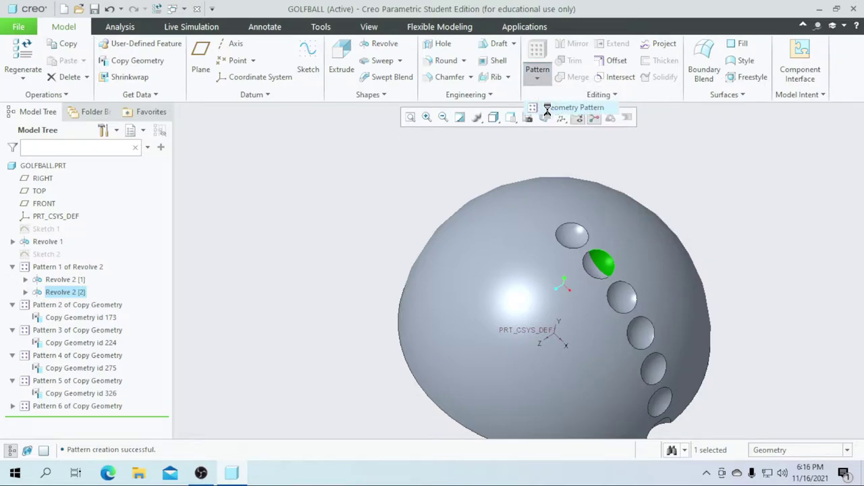
left_click(94, 58)
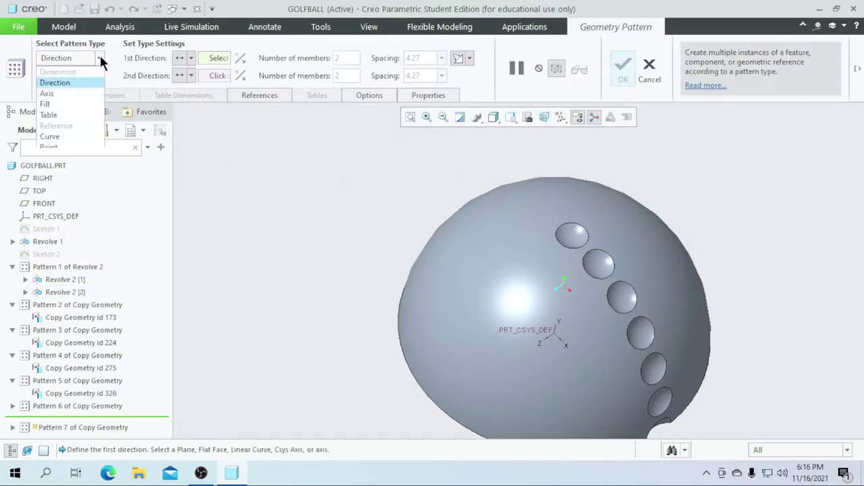
left_click(76, 92)
Hide the coordinate systems and display the datum axes in the model view
left_click(559, 117)
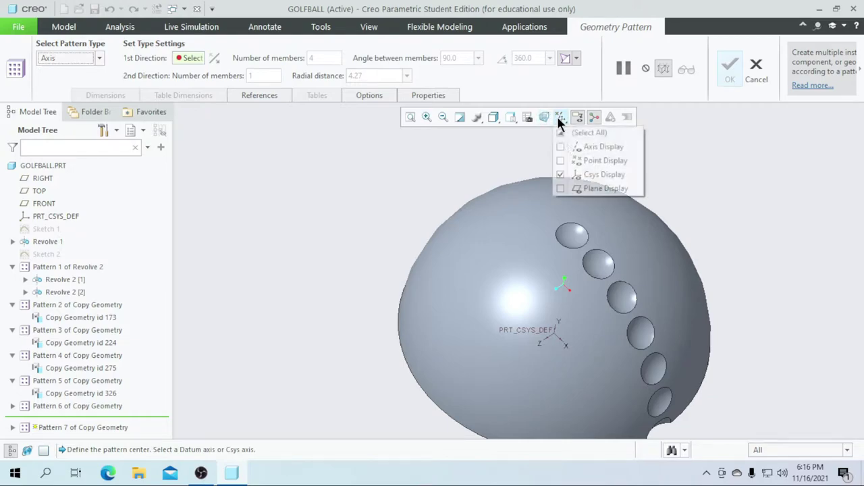
left_click(565, 170)
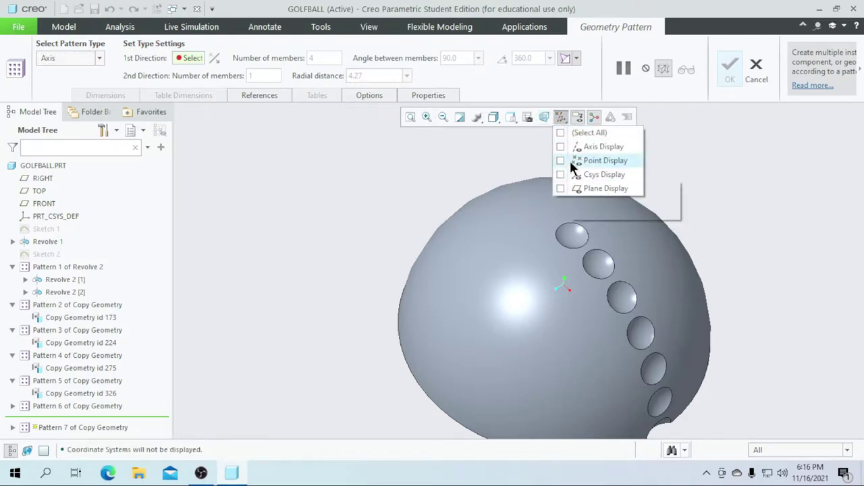
left_click(567, 146)
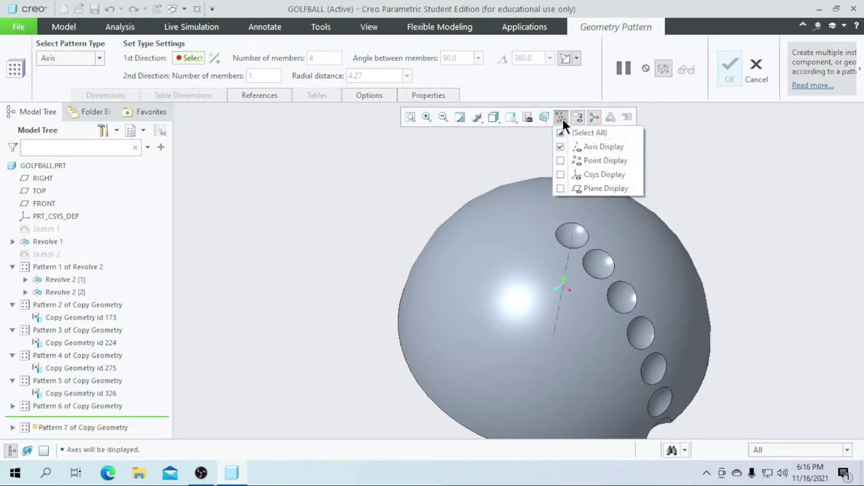
Pattern the second dimple from the top about the vertical axis with 6 members at 60°
left_click(564, 273)
double_click(326, 60)
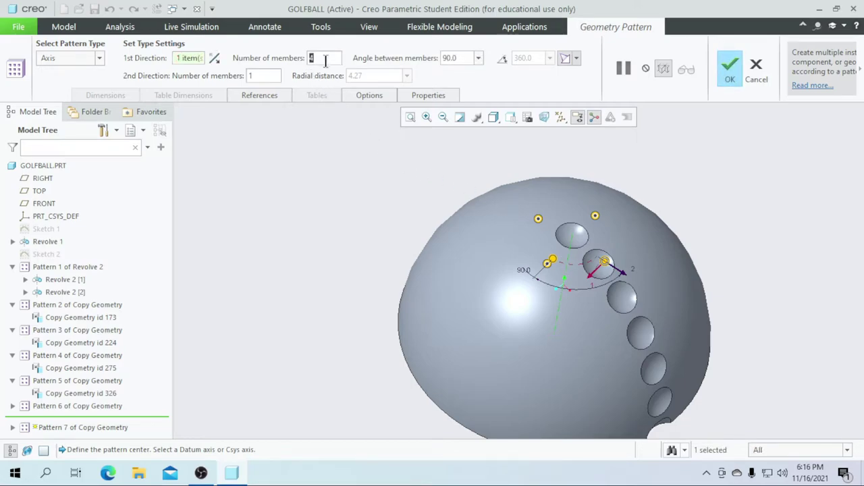
type("6")
double_click(465, 59)
type("6")
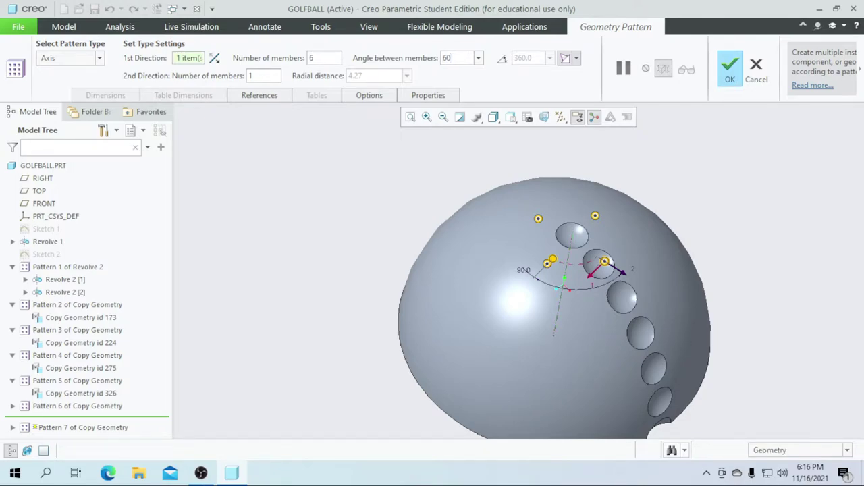
key("Return")
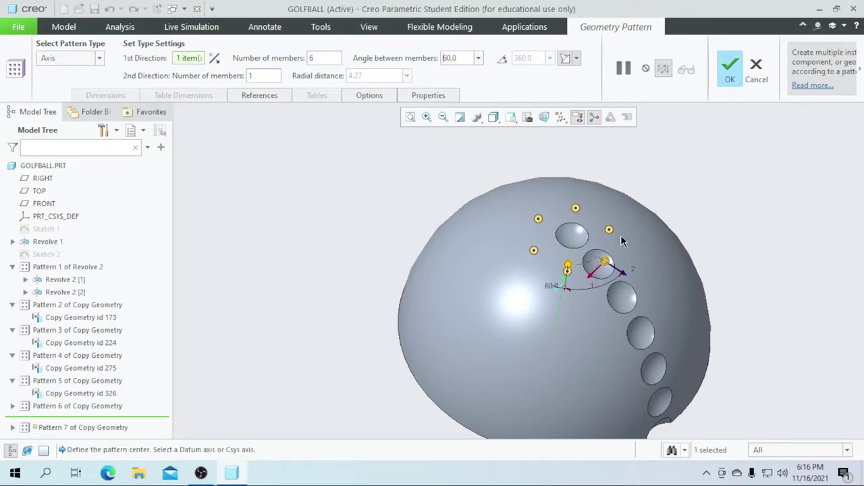
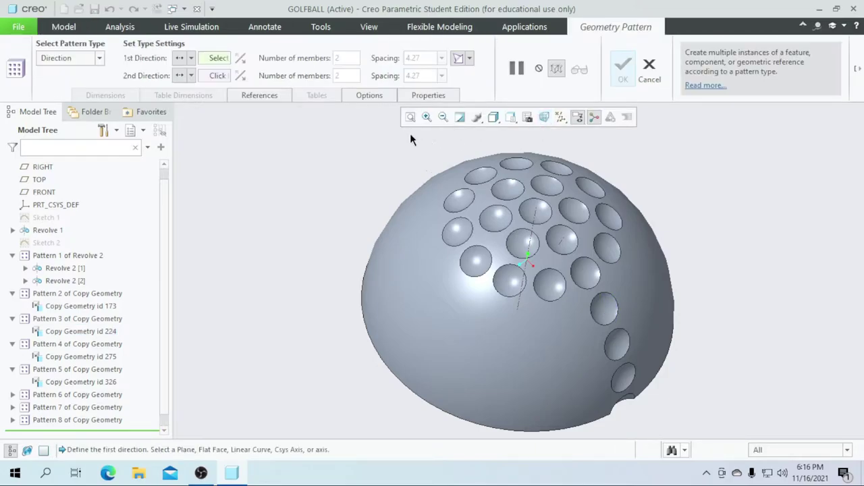
Create an Axis-type pattern of the fourth dimple about the vertical axis with 18 members at 20° and complete it
left_click(100, 59)
left_click(97, 89)
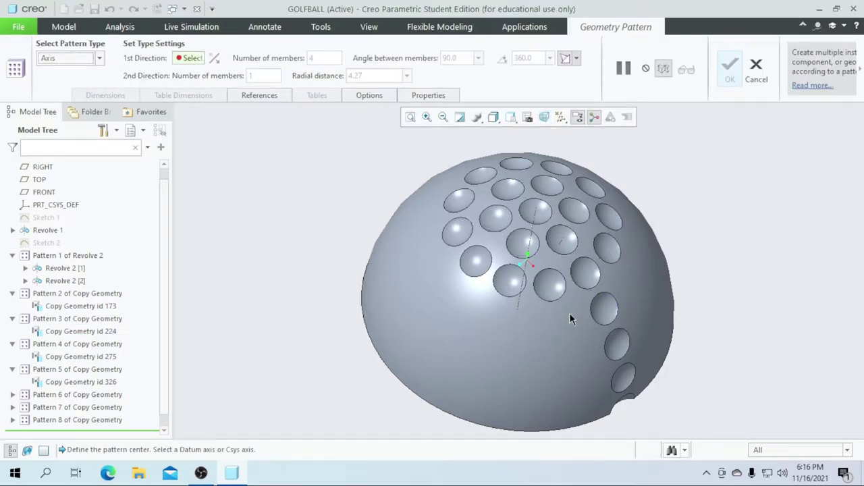
left_click(520, 301)
double_click(325, 59)
type("1")
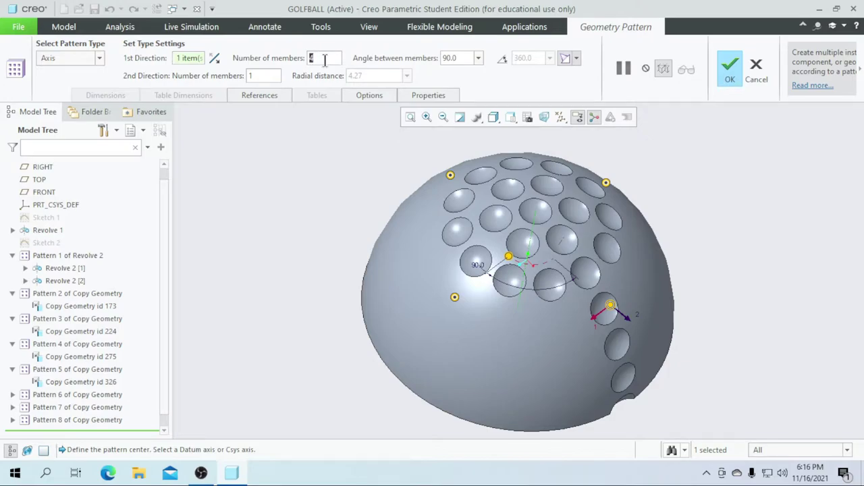
type("8")
double_click(462, 57)
type("20")
key("Return")
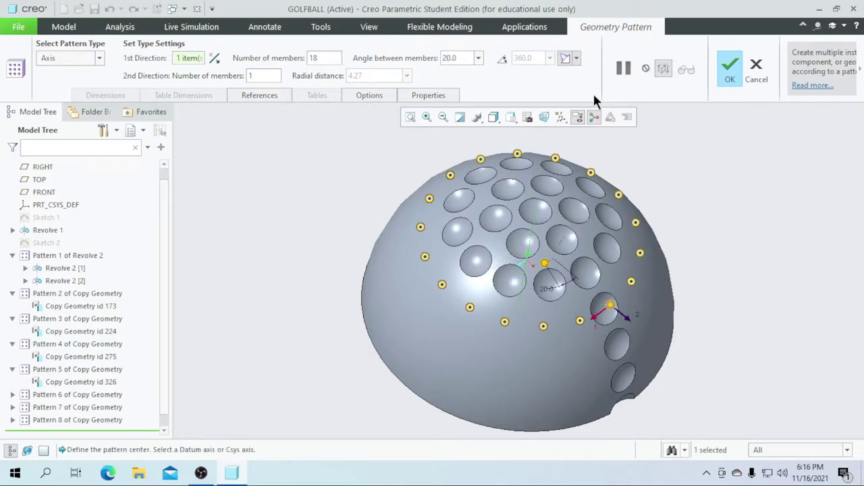
left_click(732, 68)
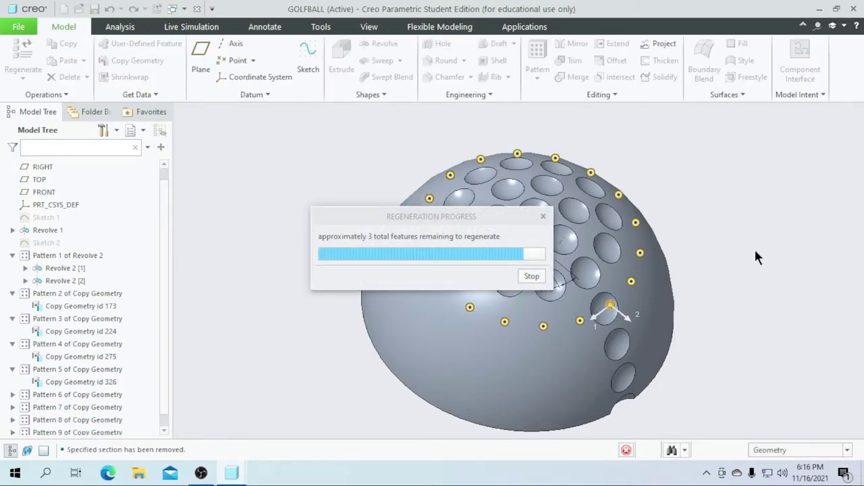
Start an Axis-type geometry pattern of the fifth dimple from the top about the vertical axis
left_click(620, 356)
left_click(541, 75)
left_click(548, 107)
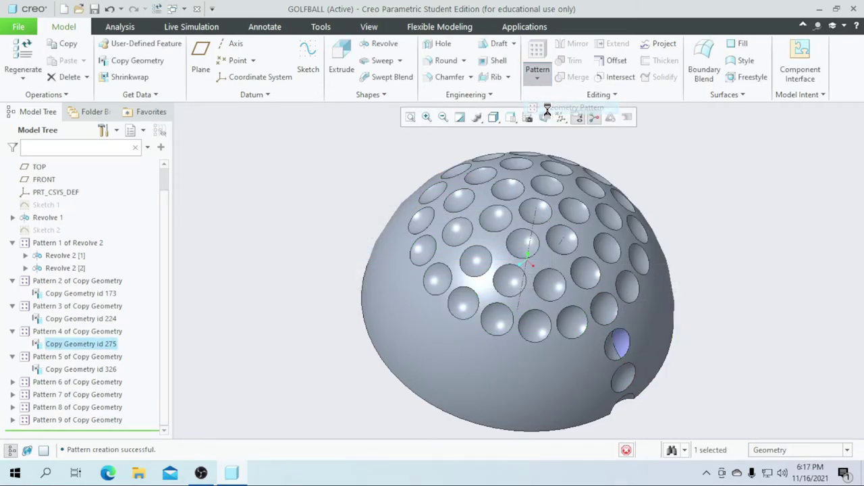
left_click(99, 58)
left_click(70, 88)
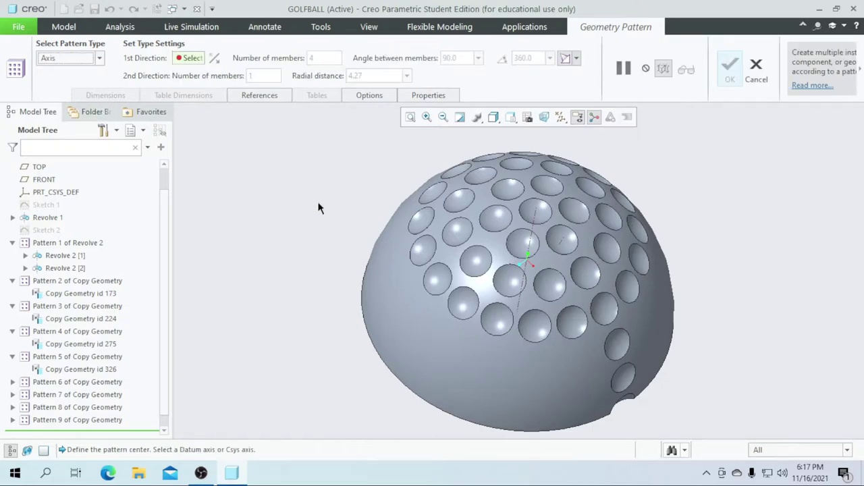
left_click(519, 304)
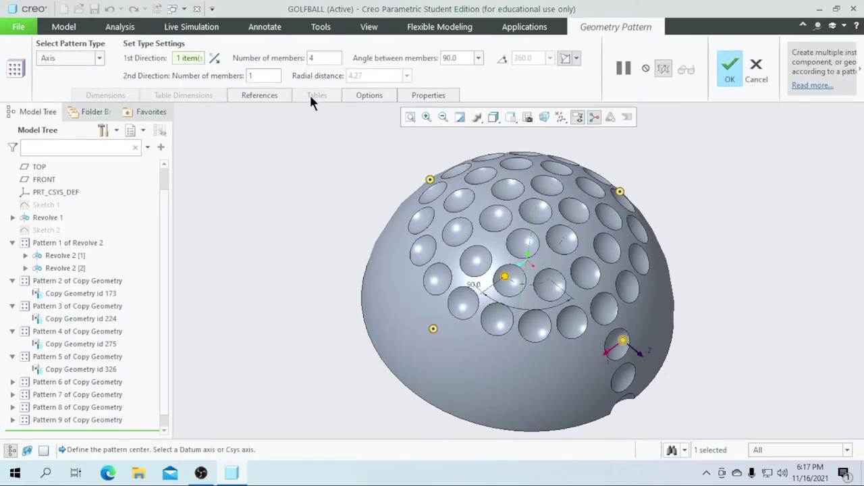
Set the fifth dimple's pattern to 21 members with an angle of 360/21 and complete it
double_click(326, 59)
type("21")
double_click(459, 58)
type("360/21")
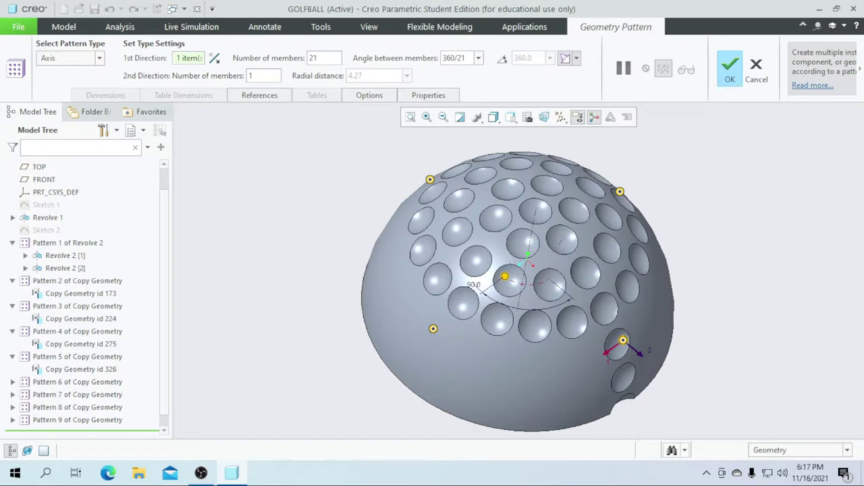
key("Return")
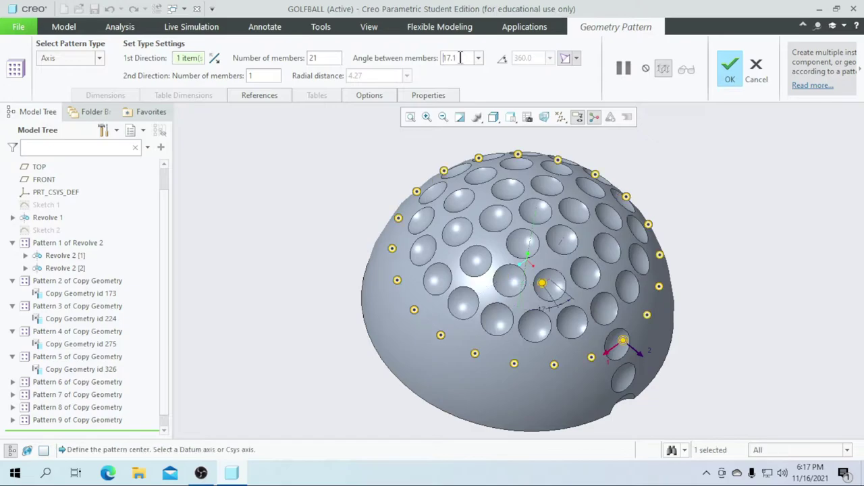
left_click(734, 71)
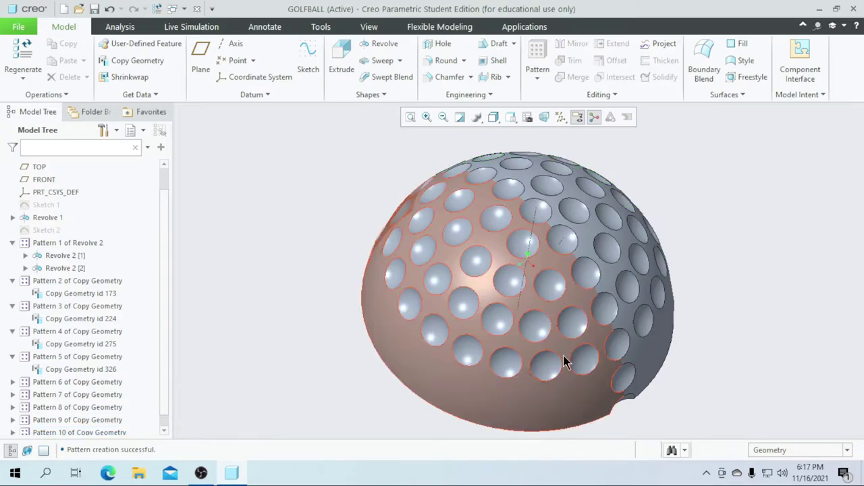
Start an Axis-type geometry pattern of the sixth dimple from the top about the vertical axis
left_click(625, 380)
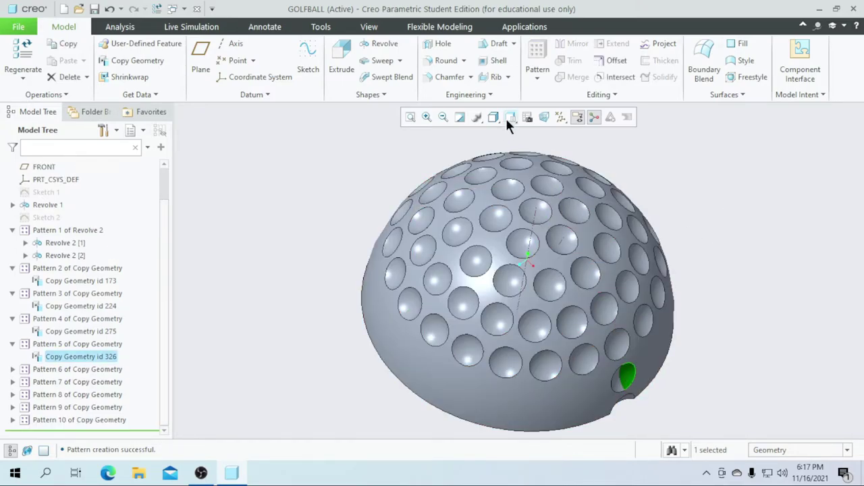
left_click(542, 73)
left_click(557, 102)
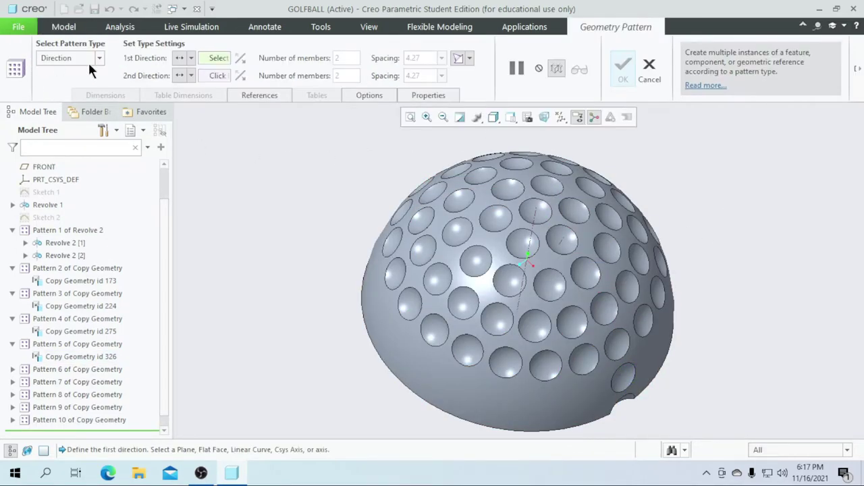
left_click(100, 58)
left_click(81, 89)
left_click(524, 268)
Set the sixth dimple's pattern to 24 members at 15° and complete it
double_click(323, 61)
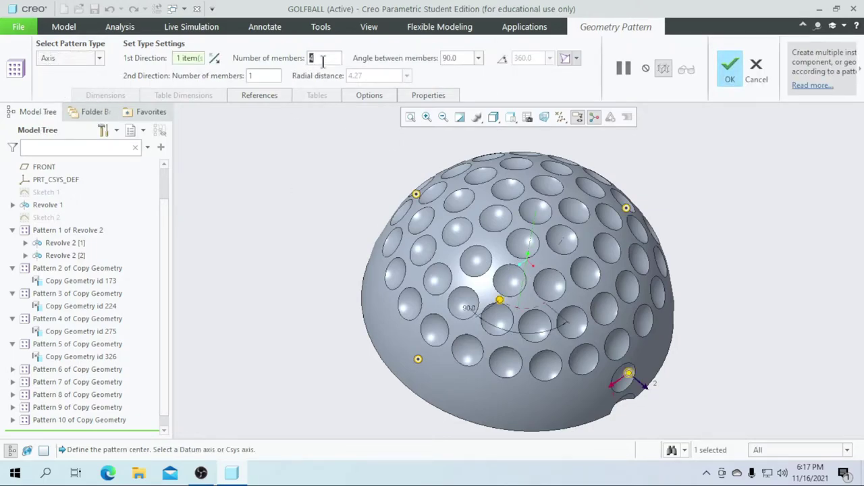
type("24")
double_click(463, 58)
type("360.0")
key("Return")
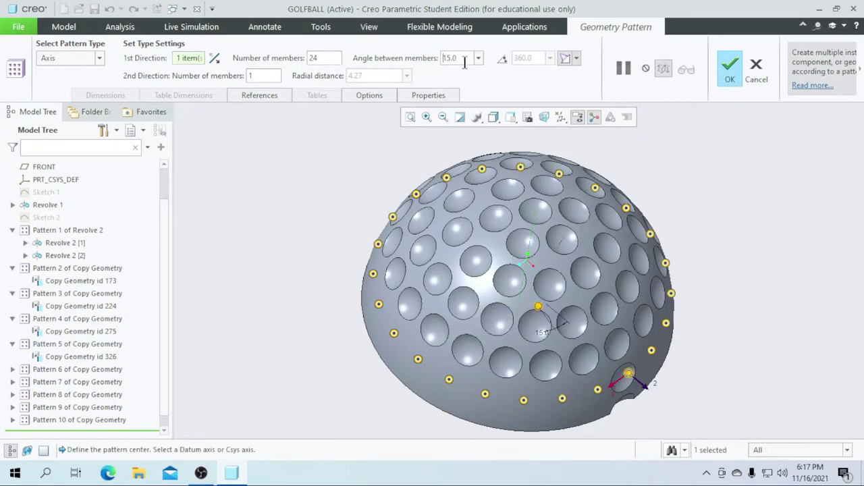
left_click(729, 67)
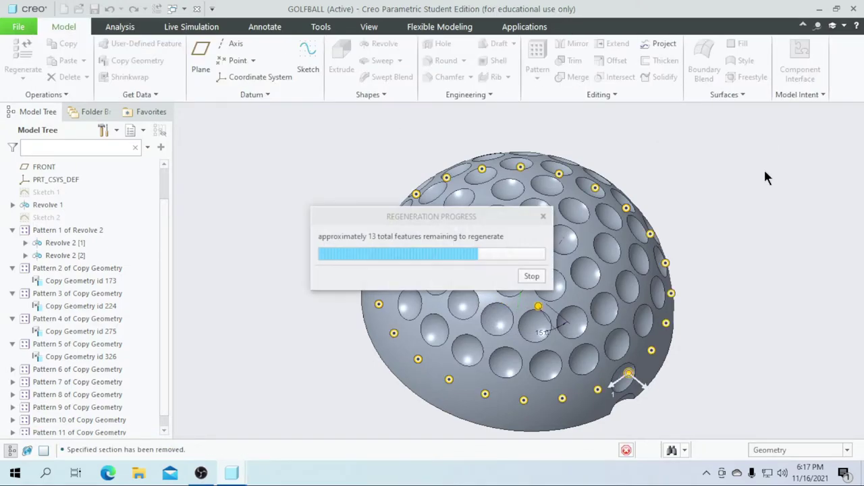
Start an Axis-type geometry pattern of the half dimple at the rim about the vertical axis
left_click(717, 314)
middle_click_drag(717, 313, 714, 337)
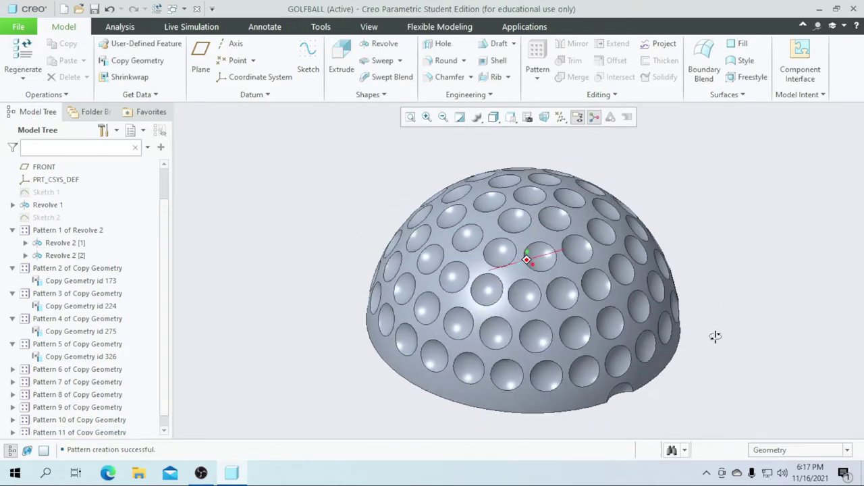
left_click(620, 382)
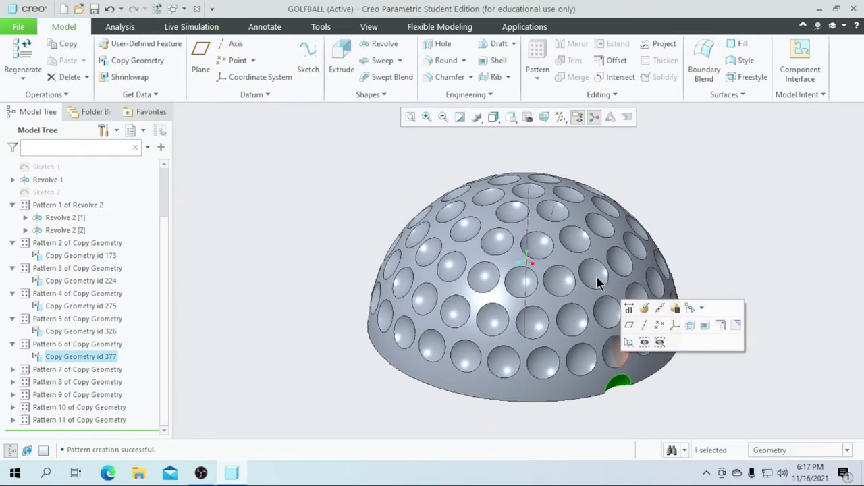
left_click(537, 79)
left_click(571, 106)
left_click(99, 58)
left_click(79, 88)
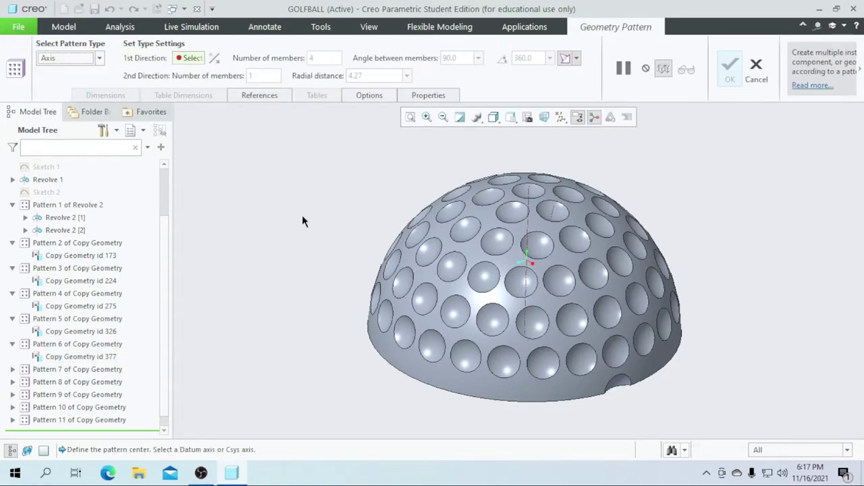
left_click(531, 289)
Set the rim dimple's pattern to 27 members with an angle of 360/27 and complete it
double_click(324, 58)
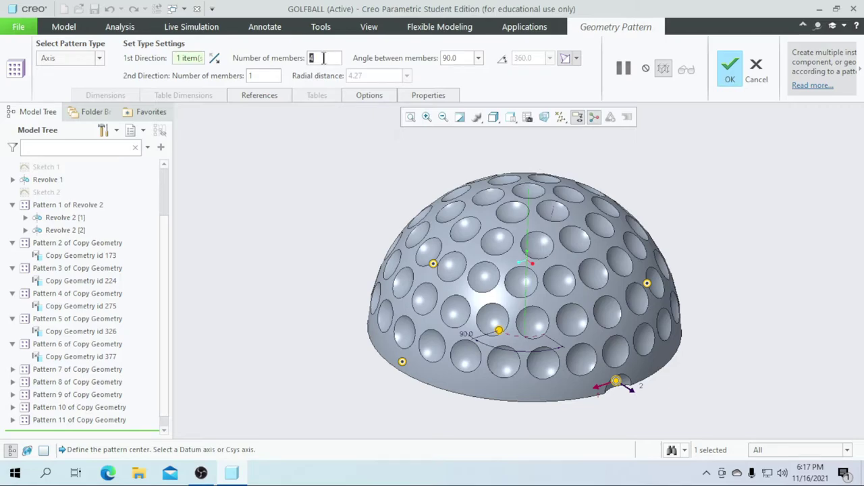
type("27")
key("Return")
double_click(465, 57)
type("360/27")
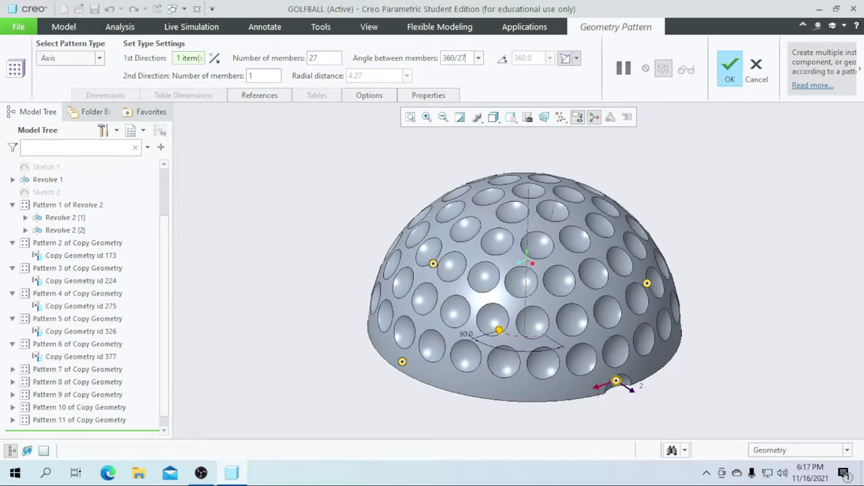
key("Return")
left_click(737, 68)
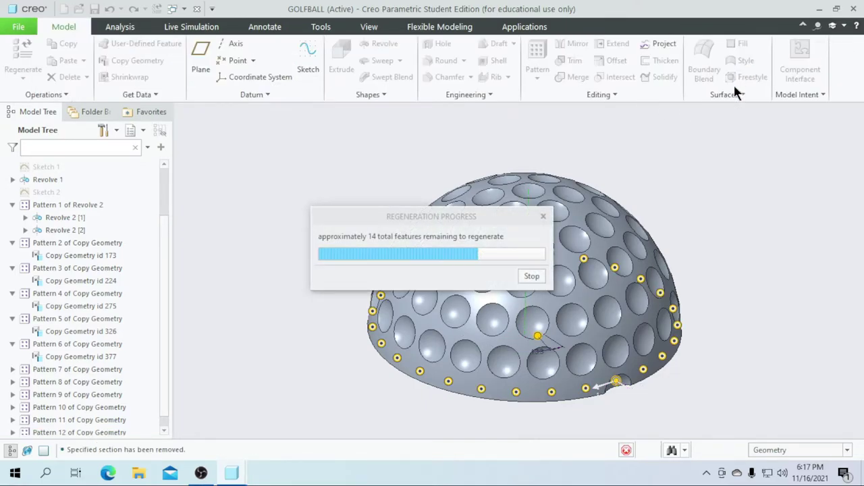
Display only the datum planes in the model view, with axes, points and coordinate systems hidden
left_click(735, 216)
middle_click_drag(716, 222, 677, 279)
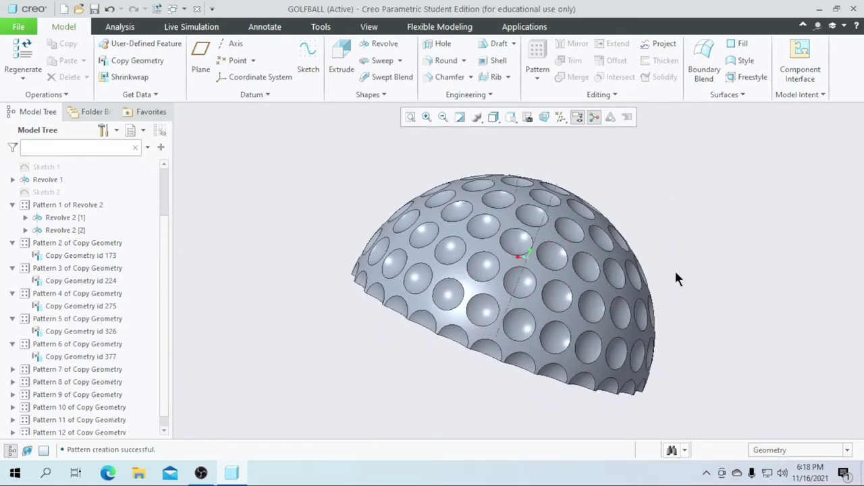
left_click(561, 117)
left_click(564, 132)
left_click(565, 132)
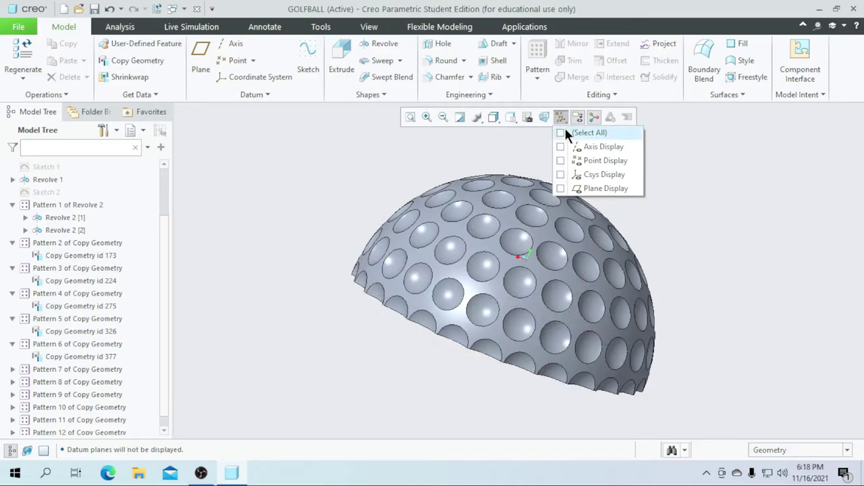
left_click(564, 133)
left_click(564, 161)
left_click(566, 174)
left_click(573, 147)
middle_click_drag(713, 177, 727, 207)
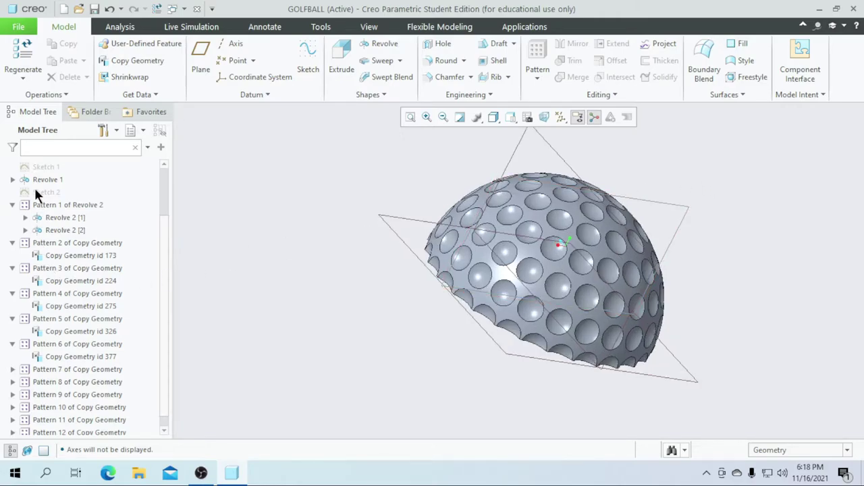
Collapse the expanded entries of Patterns 1 to 6 in the model tree
left_click(13, 205)
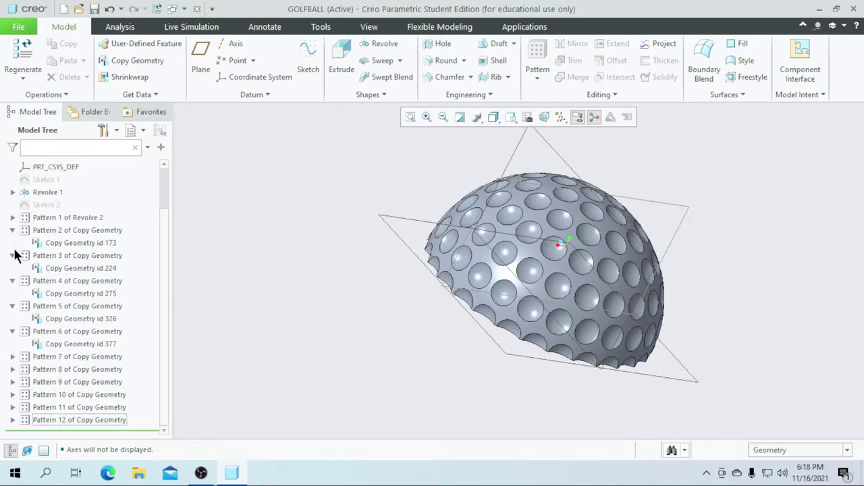
left_click(12, 230)
left_click(12, 255)
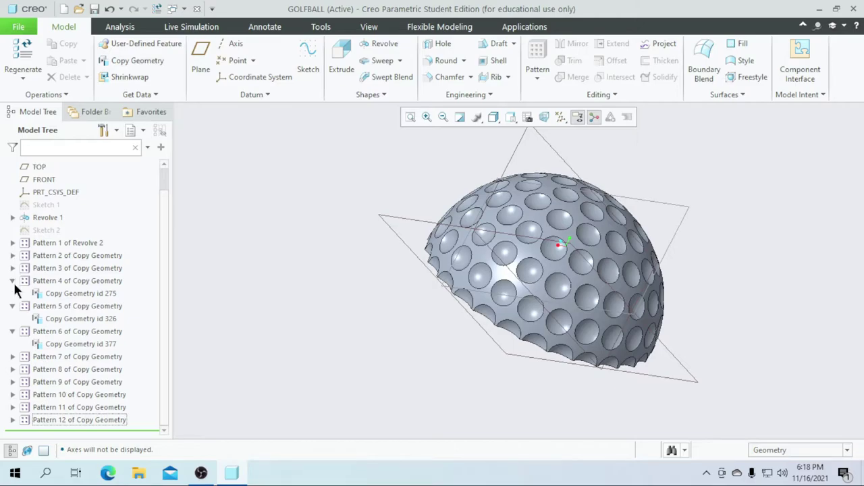
left_click(12, 282)
left_click(12, 307)
left_click(13, 331)
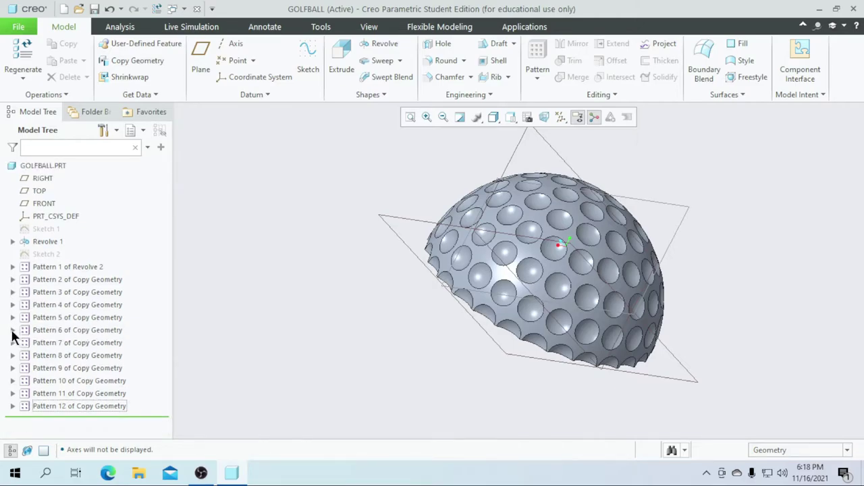
Mirror Revolve 1 together with Patterns 1 to 12 about the TOP plane to complete the ball
left_click(44, 242)
left_click(55, 267, "ctrl")
left_click(57, 280, "ctrl")
left_click(58, 292, "ctrl")
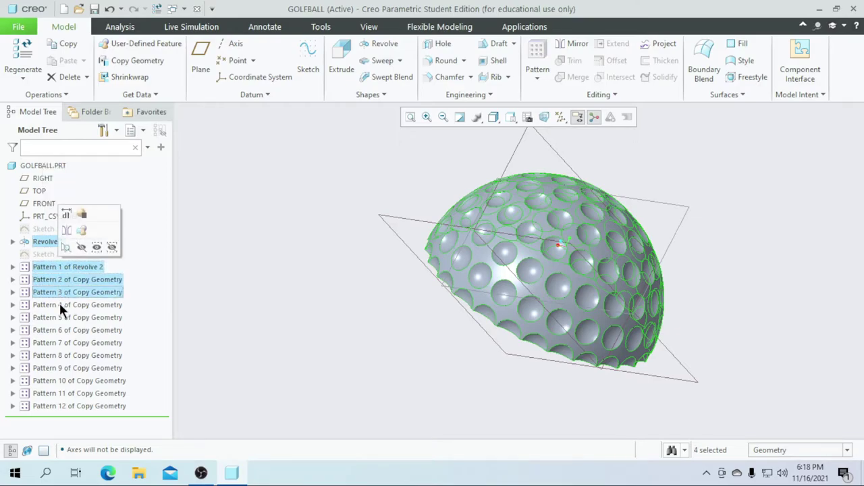
left_click(60, 304, "ctrl")
left_click(62, 317, "ctrl")
left_click(63, 330, "ctrl")
left_click(63, 342, "ctrl")
left_click(65, 355, "ctrl")
left_click(67, 368, "ctrl")
left_click(70, 381, "ctrl")
left_click(71, 394, "ctrl")
left_click(73, 405, "ctrl")
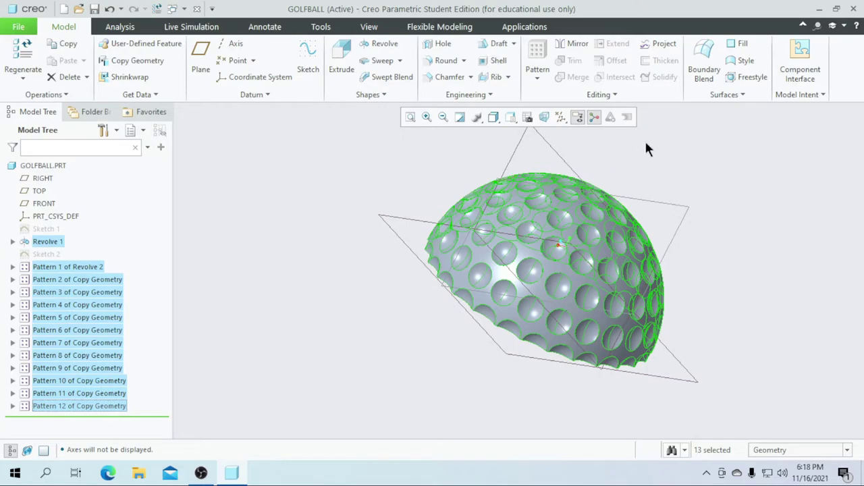
left_click(571, 42)
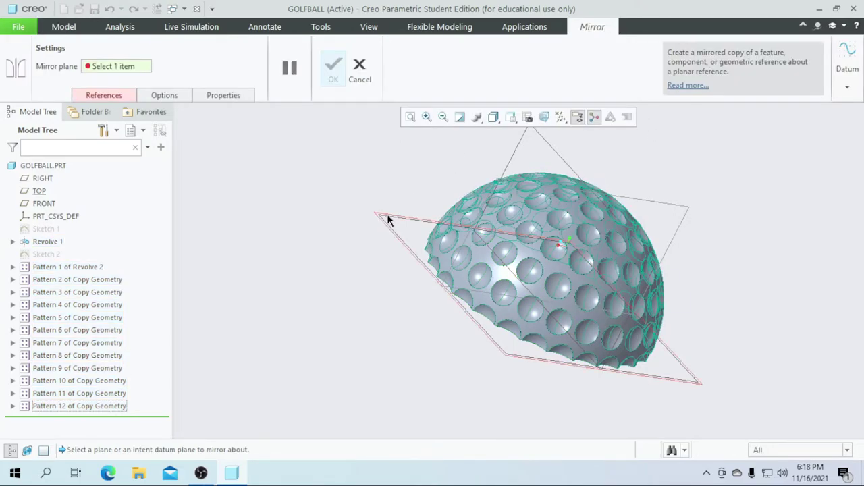
left_click(389, 220)
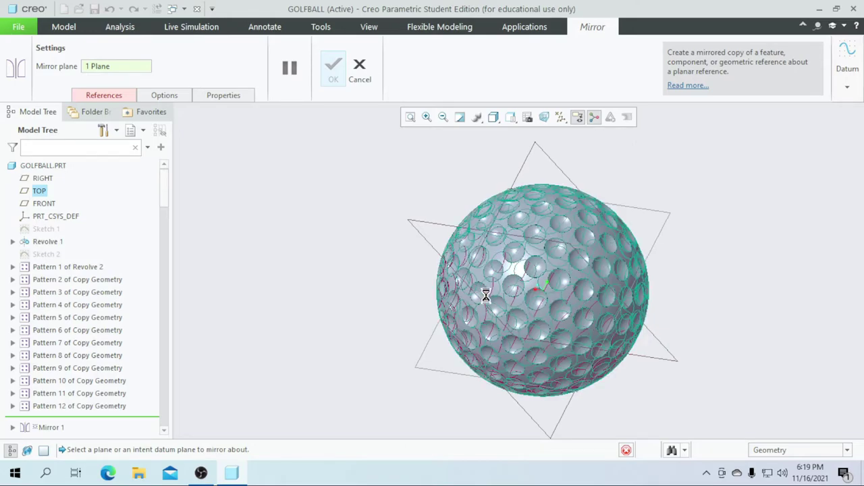
left_click(487, 299)
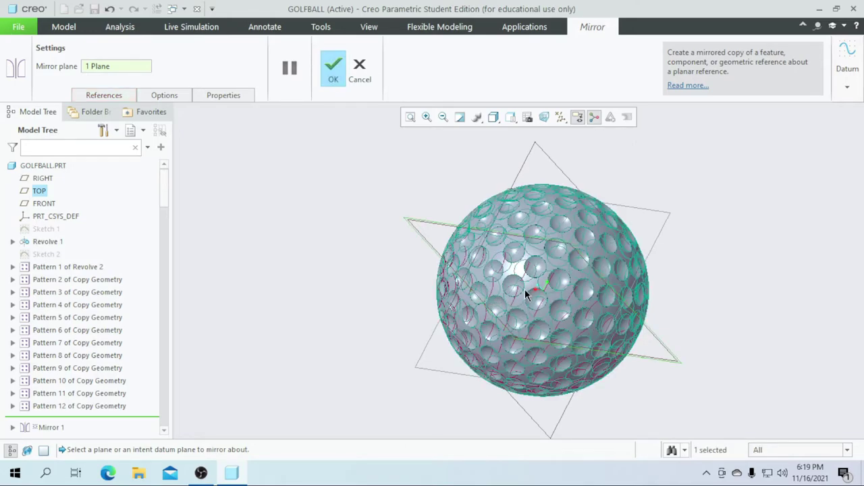
scroll(488, 303, "down", 2)
scroll(531, 299, "up", 2)
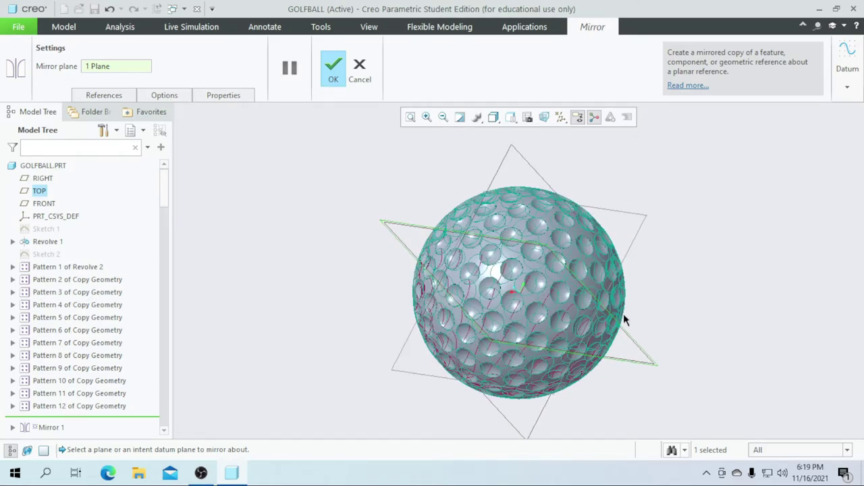
middle_click_drag(673, 320, 621, 207)
left_click(333, 74)
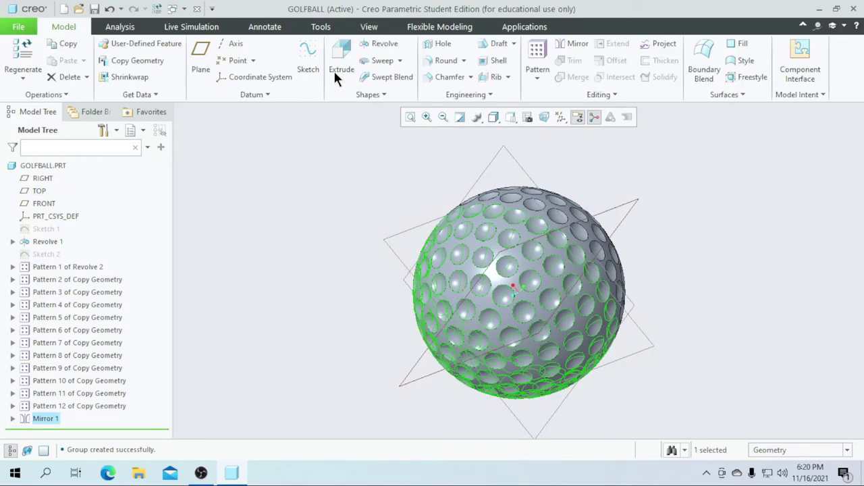
Inspect the mirrored ball's dimples up close and hide the datum planes in the model view
middle_click_drag(341, 332, 420, 358)
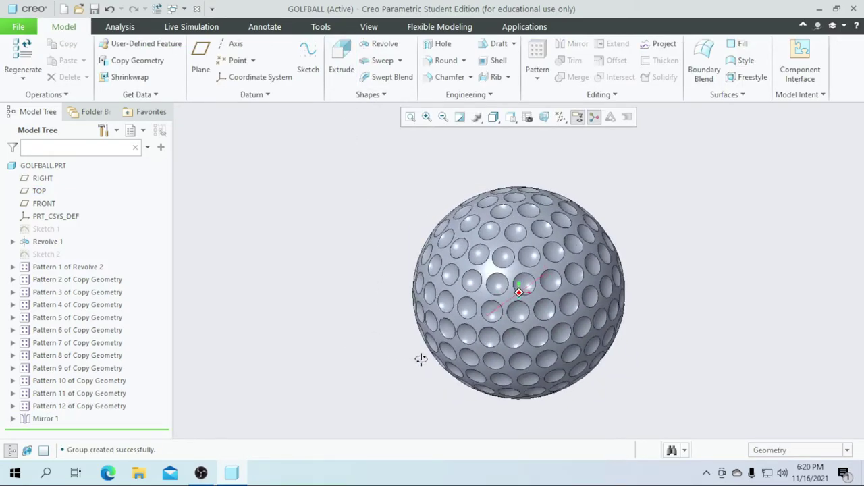
scroll(483, 281, "up", 5)
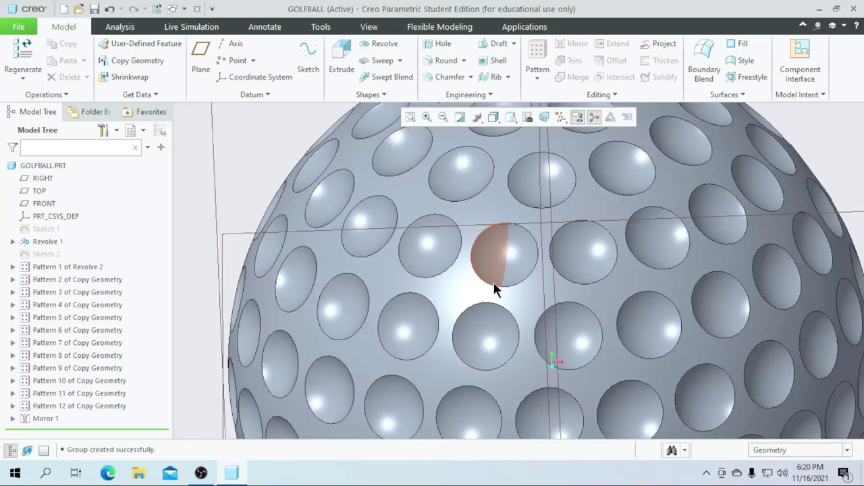
scroll(496, 291, "down", 5)
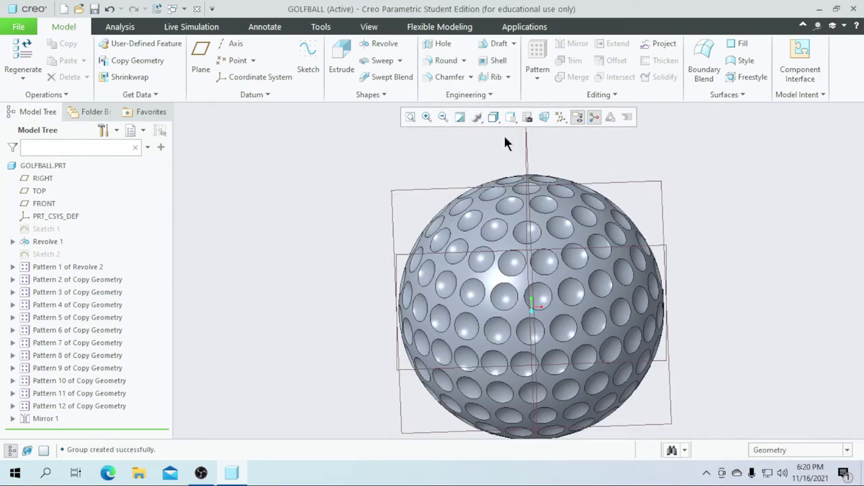
left_click(566, 115)
left_click(562, 128)
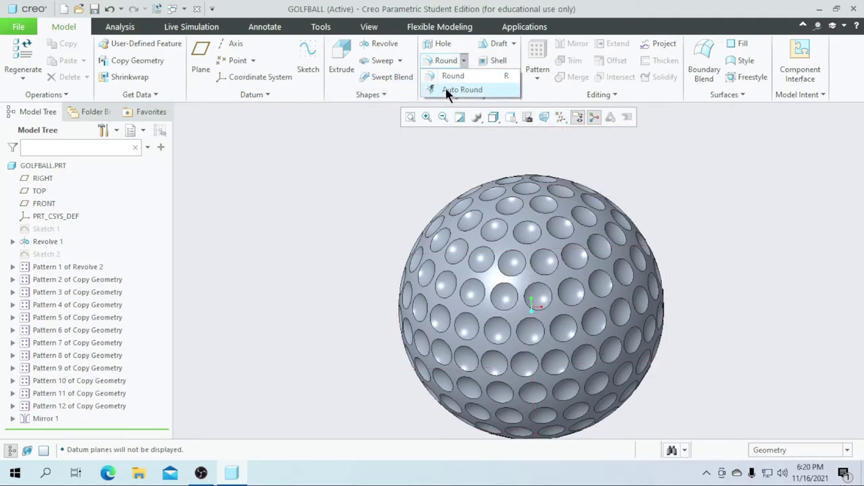
Apply an Auto Round of 0.90 to the ball's convex edges, with the same radius for concave edges
left_click(449, 89)
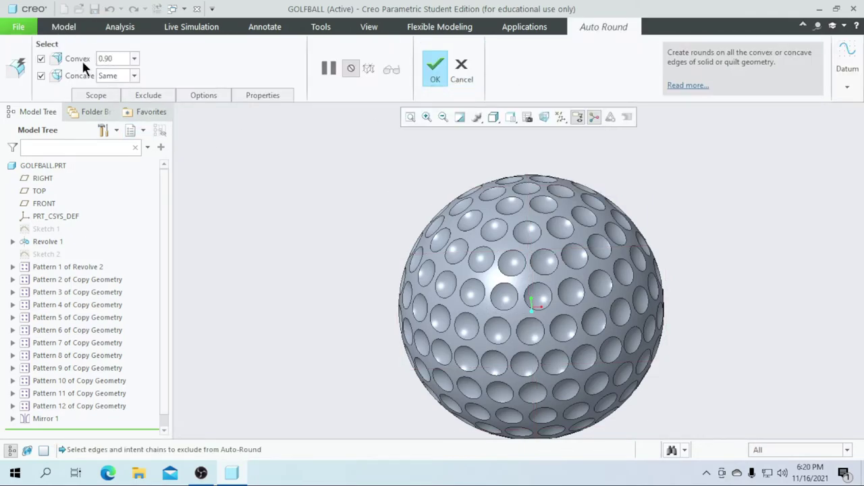
left_click(430, 73)
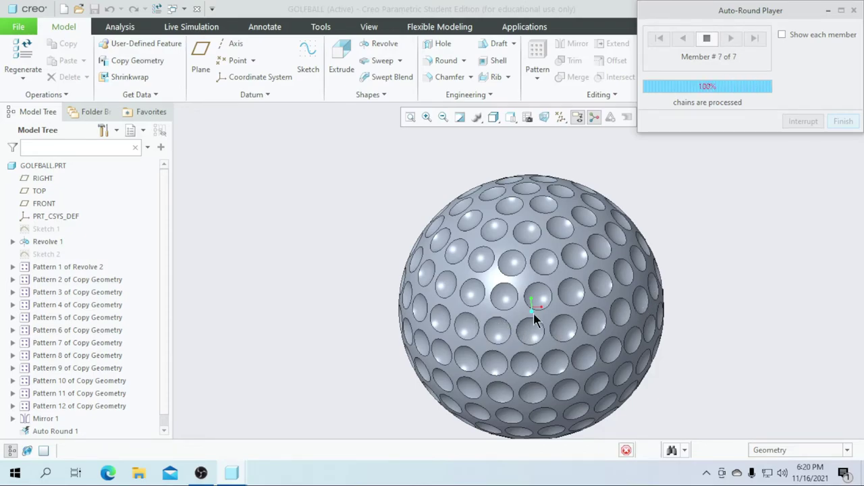
left_click(752, 269)
middle_click_drag(762, 311, 762, 288)
scroll(498, 329, "up", 2)
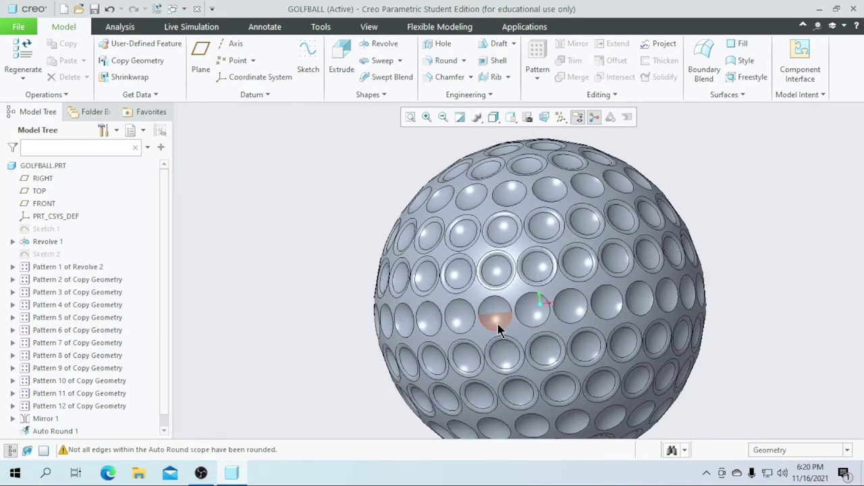
Start a 0.90 Round on the edges of three adjacent dimples in the unrounded row around the ball's middle
left_click(444, 60)
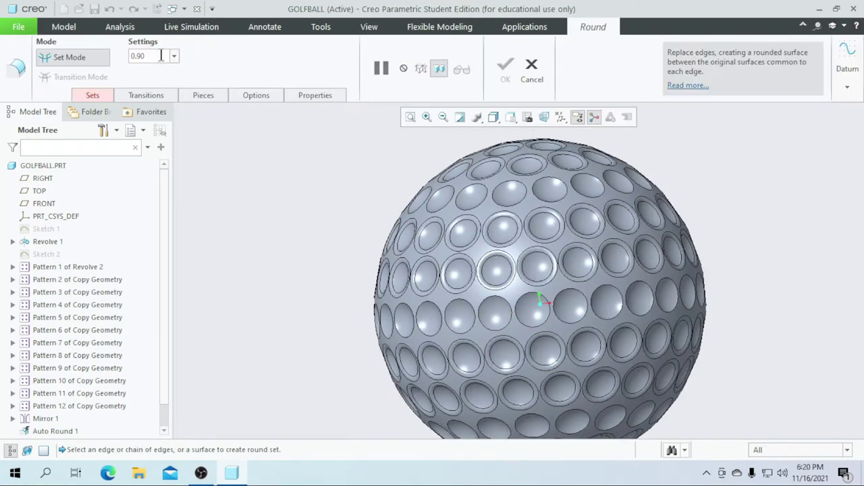
scroll(464, 330, "up", 2)
left_click(461, 334)
left_click(525, 327)
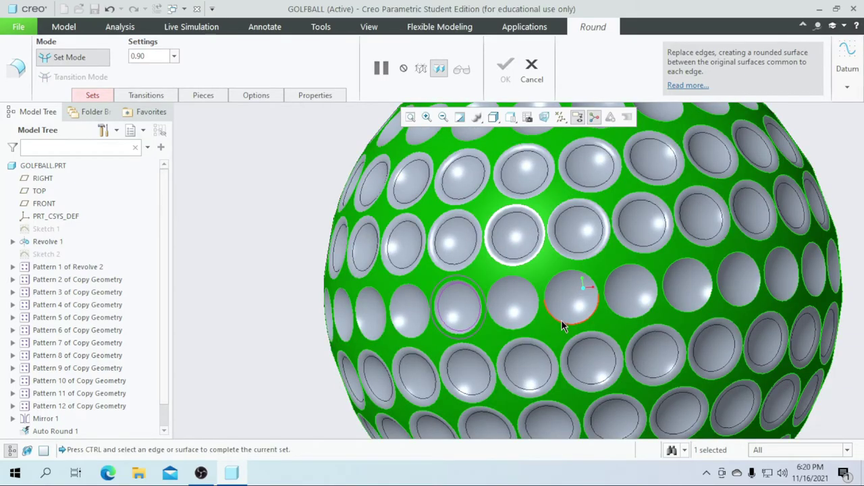
left_click(500, 327)
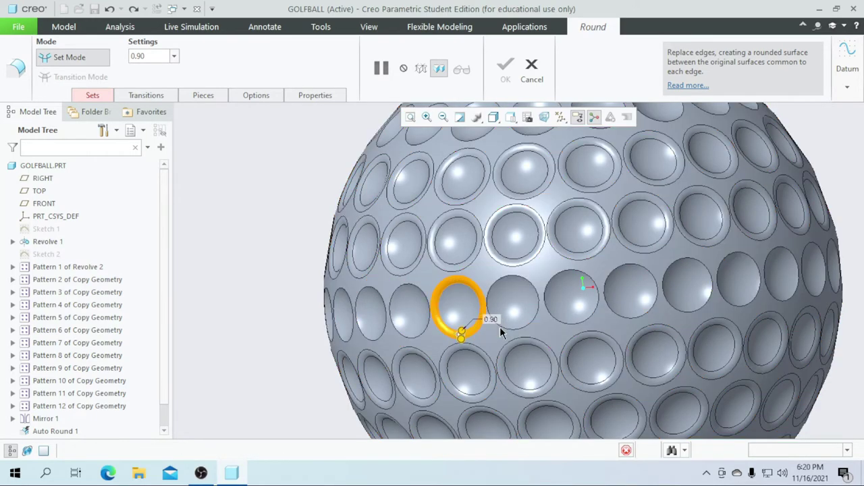
left_click(507, 328, "ctrl")
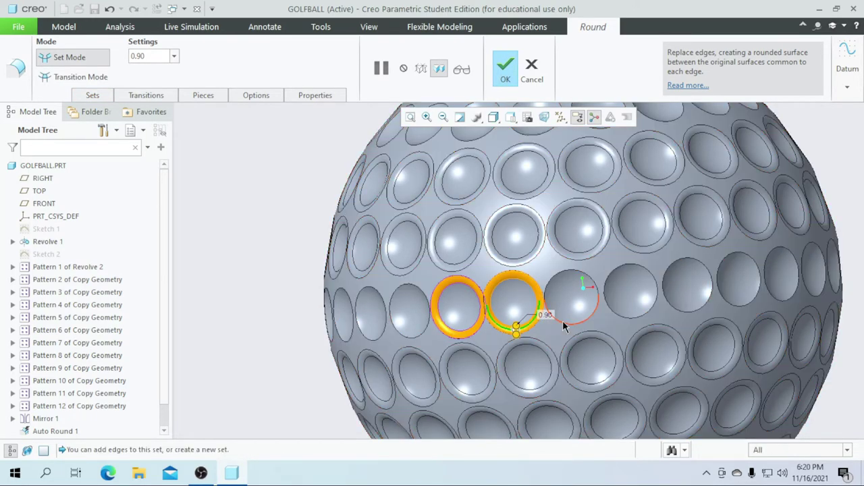
left_click(574, 328)
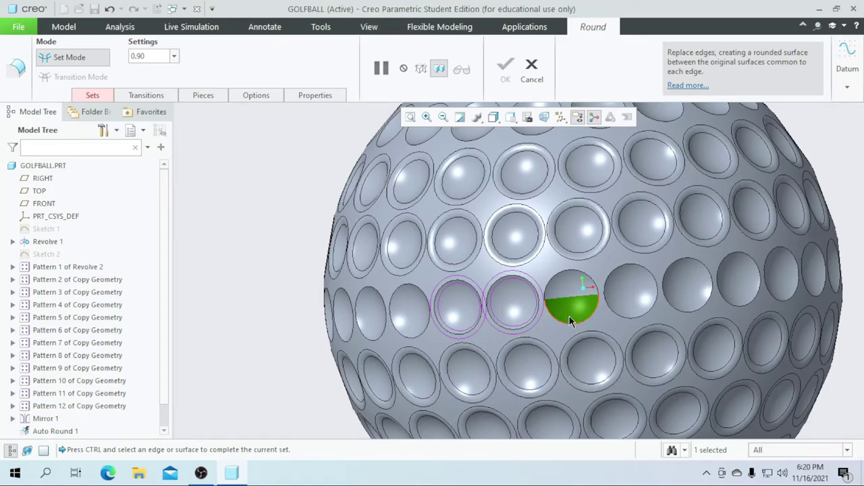
left_click(570, 316, "ctrl")
left_click(573, 327, "ctrl")
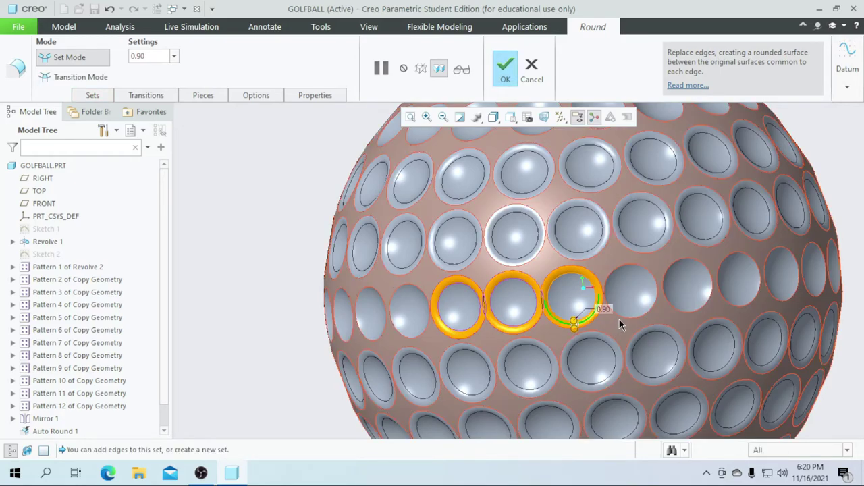
Add the next six dimple edges along the middle row to the 0.90 round, up to the ball's right-hand silhouette
left_click(632, 321, "ctrl")
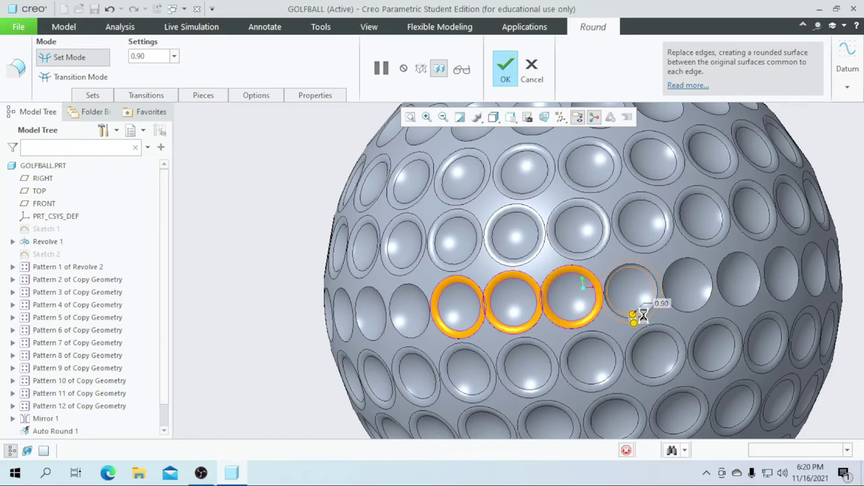
scroll(688, 313, "down", 5)
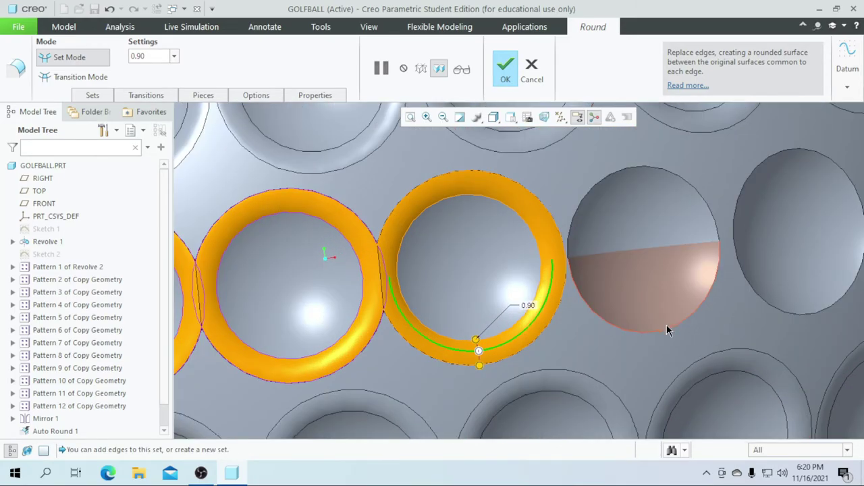
left_click(667, 332, "ctrl")
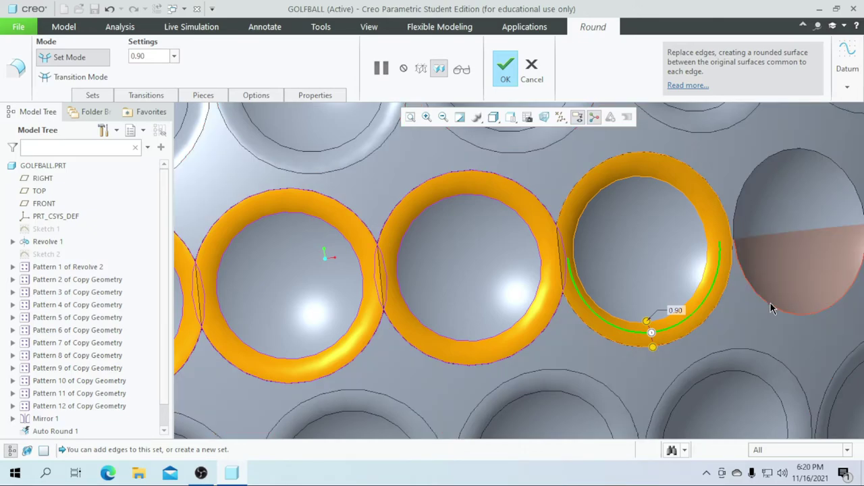
scroll(771, 304, "up", 4)
scroll(486, 310, "down", 2)
scroll(594, 312, "down", 2)
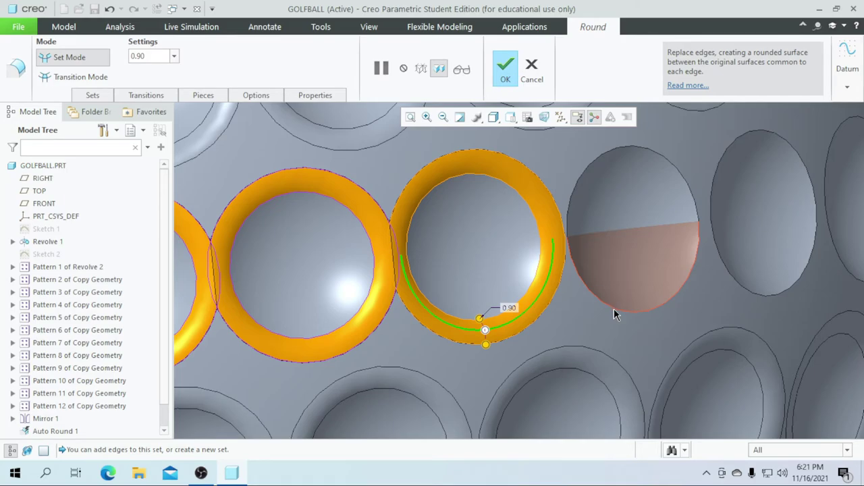
scroll(613, 312, "up", 3)
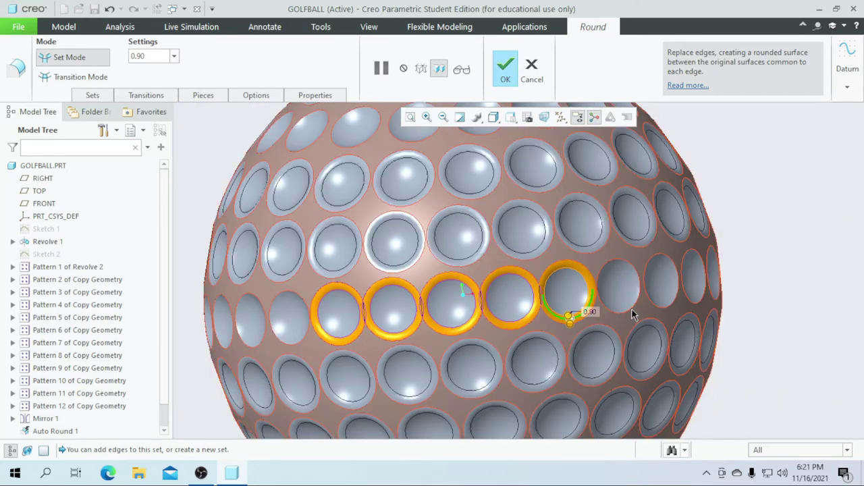
left_click(645, 305, "ctrl")
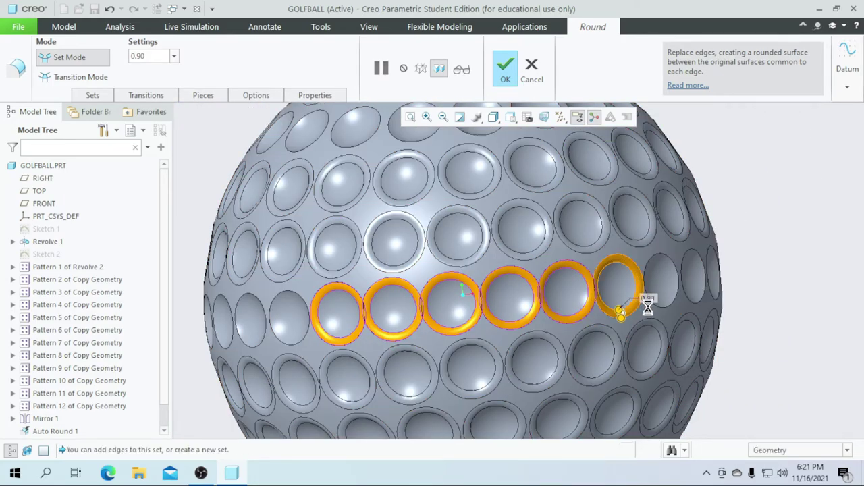
left_click(704, 307, "ctrl")
left_click(716, 302, "ctrl")
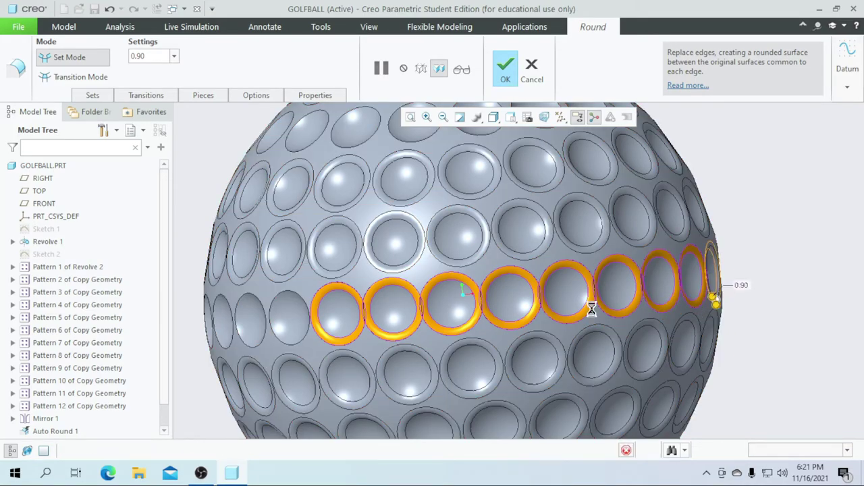
Add the four remaining visible dimples on the left side of the middle row to the 0.90 round
left_click(218, 344, "ctrl")
left_click(231, 348, "ctrl")
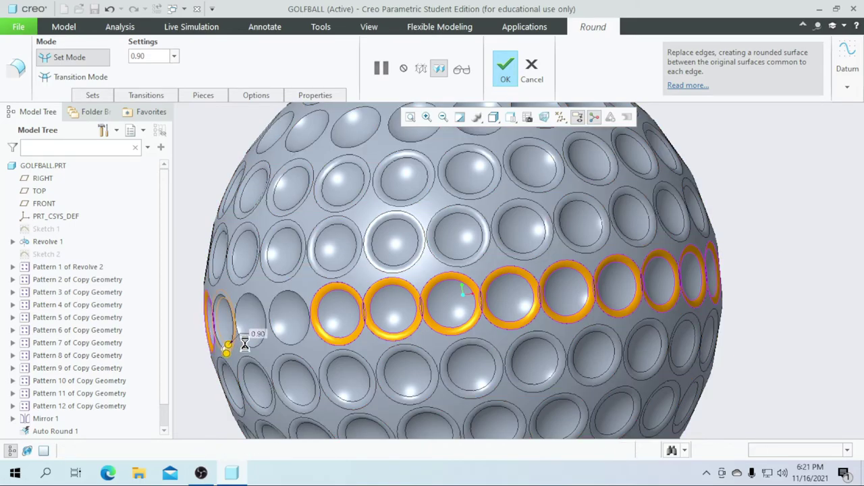
left_click(266, 316, "ctrl")
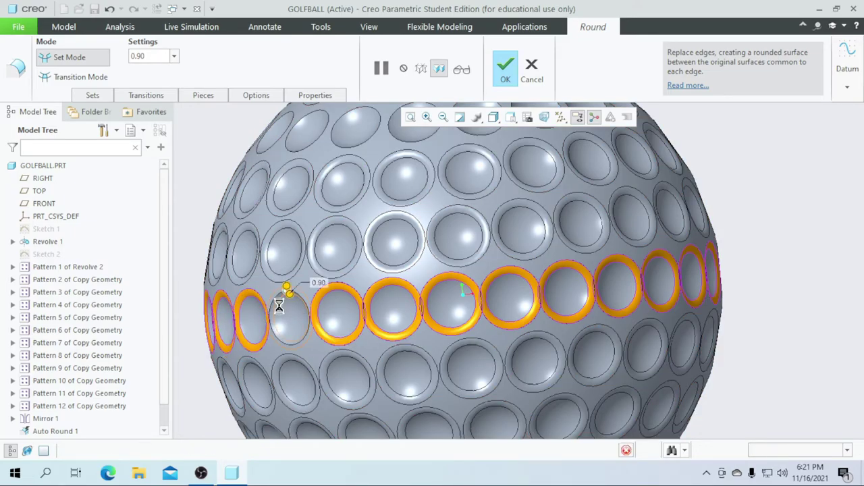
Add the visible dimple edges of the unrounded third row above the middle row to the 0.90 round, starting from the left silhouette
scroll(304, 310, "down", 5)
scroll(269, 255, "up", 5)
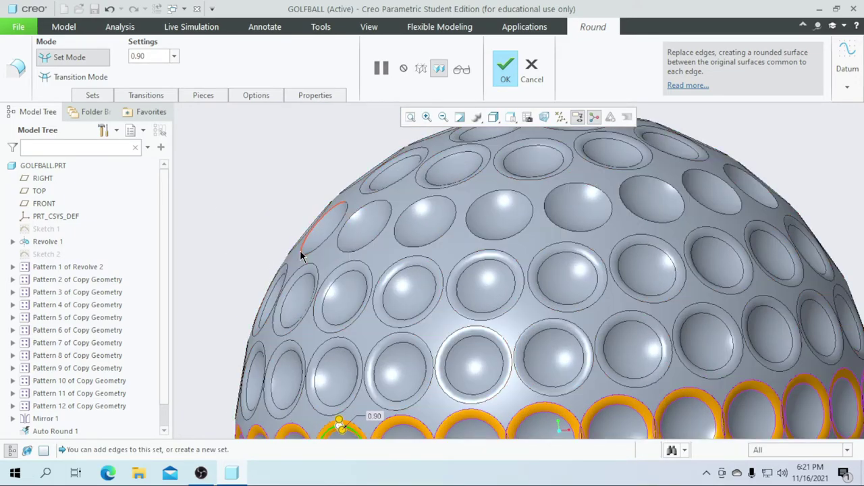
left_click(318, 250, "ctrl")
left_click(348, 257, "ctrl")
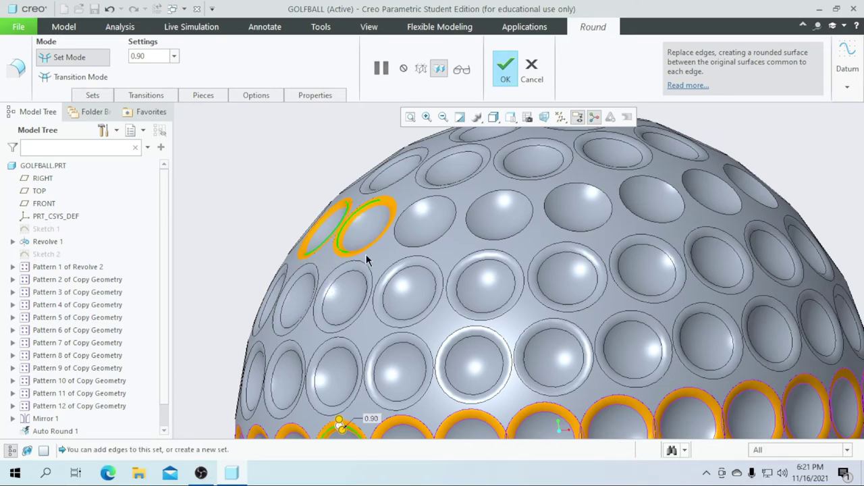
left_click(411, 252, "ctrl")
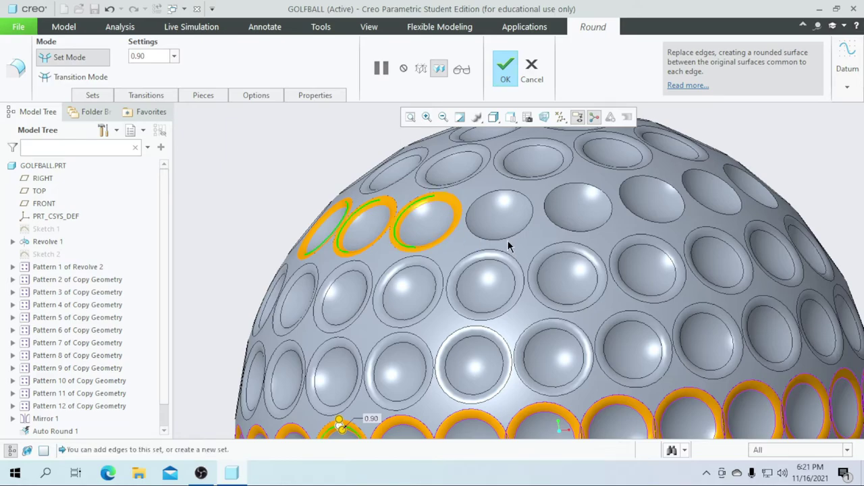
left_click(507, 236, "ctrl")
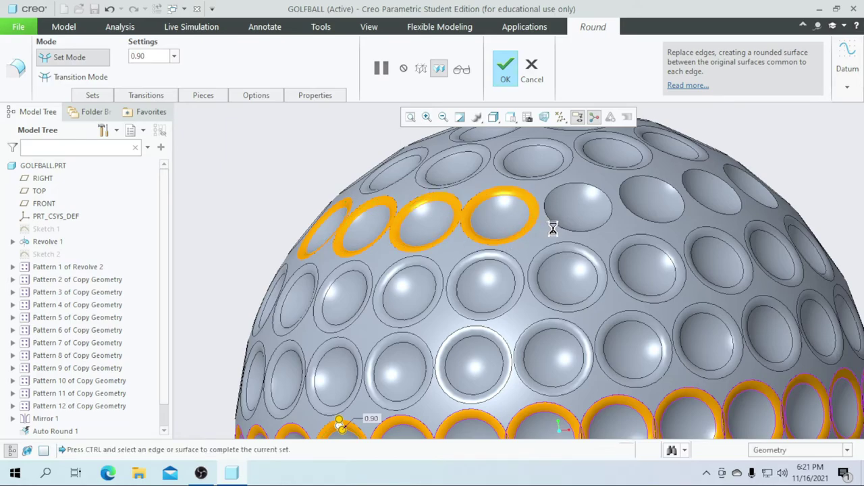
left_click(563, 227, "ctrl")
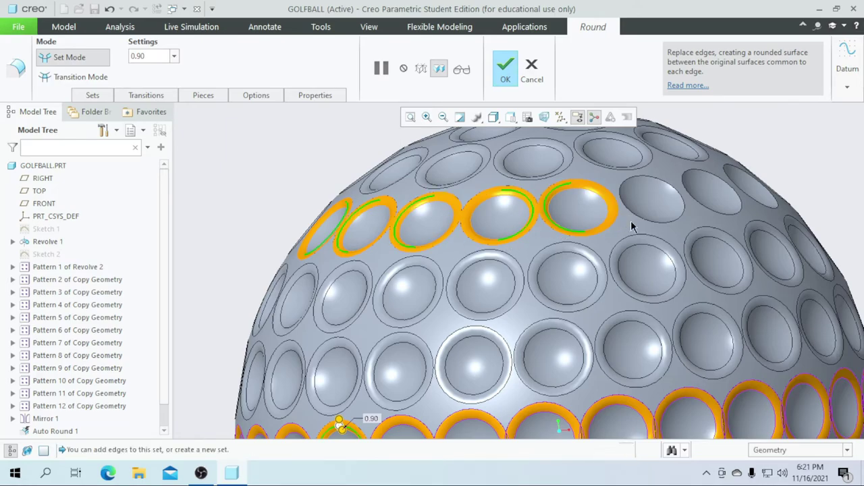
left_click(710, 215, "ctrl")
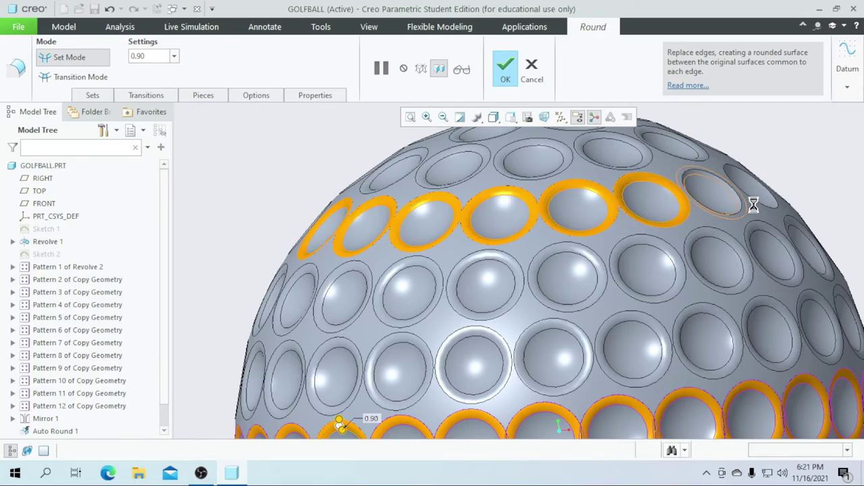
Add the next five dimples of the upper unrounded row and the next six of the middle row to the 0.90 round
scroll(553, 236, "down", 5)
middle_click_drag(474, 293, 553, 295)
scroll(553, 246, "up", 2)
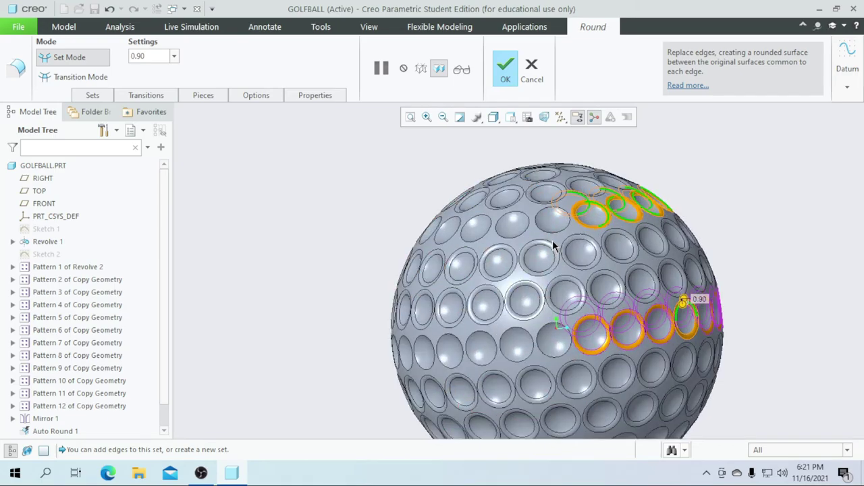
left_click(559, 237, "ctrl")
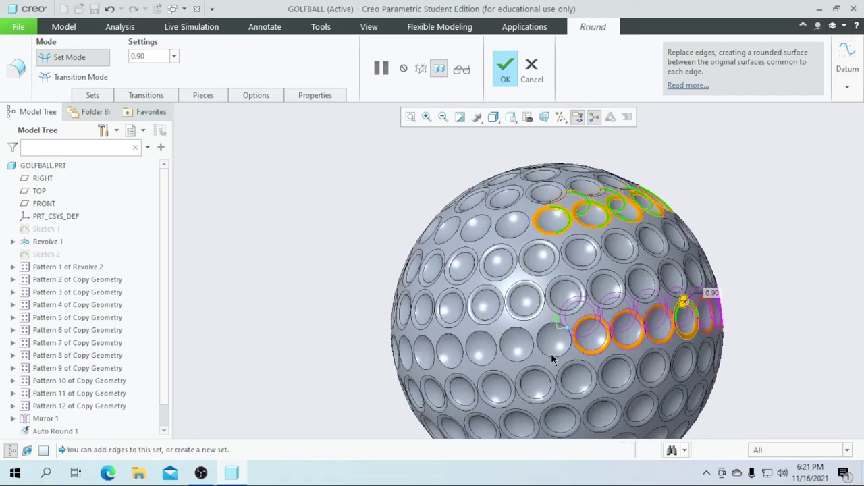
left_click(517, 361, "ctrl")
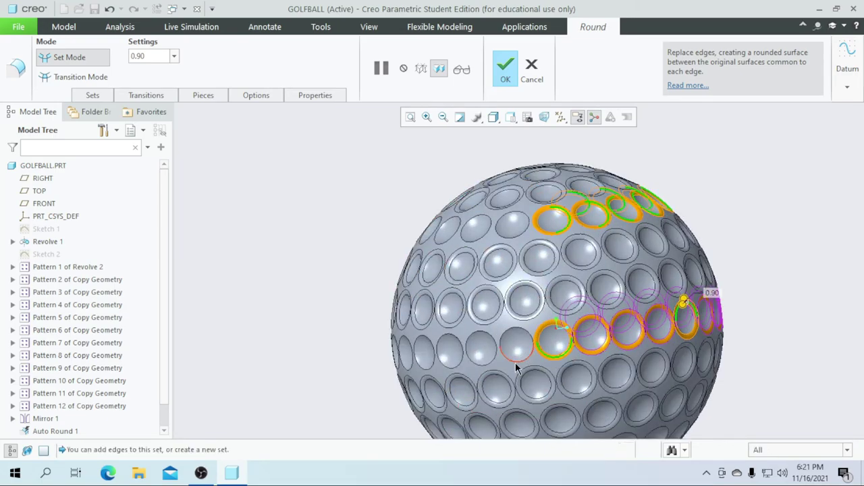
left_click(449, 364, "ctrl")
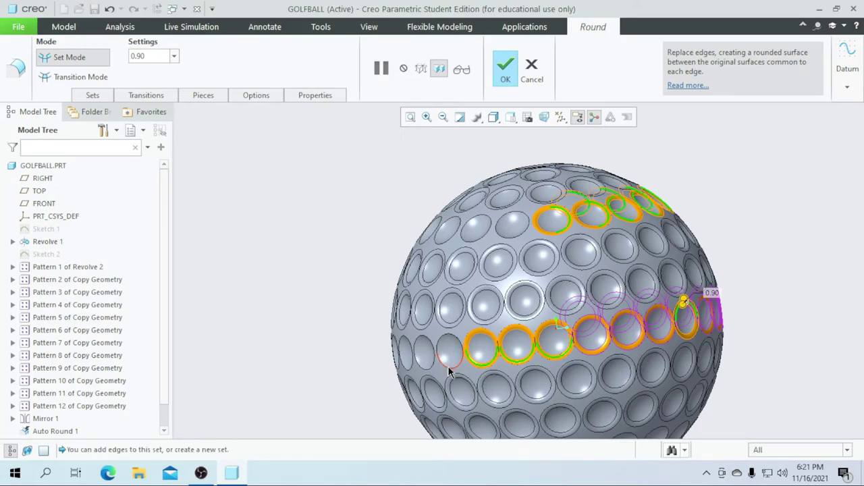
left_click(430, 367, "ctrl")
left_click(418, 365, "ctrl")
left_click(409, 363, "ctrl")
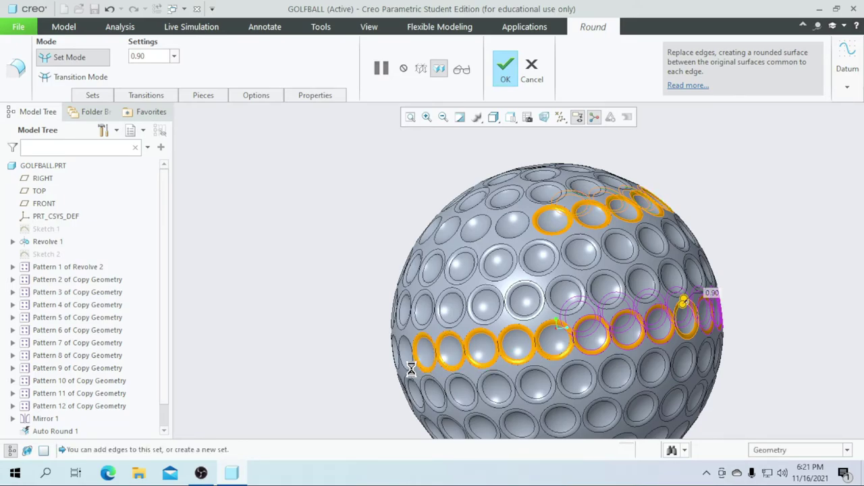
left_click(423, 243, "ctrl")
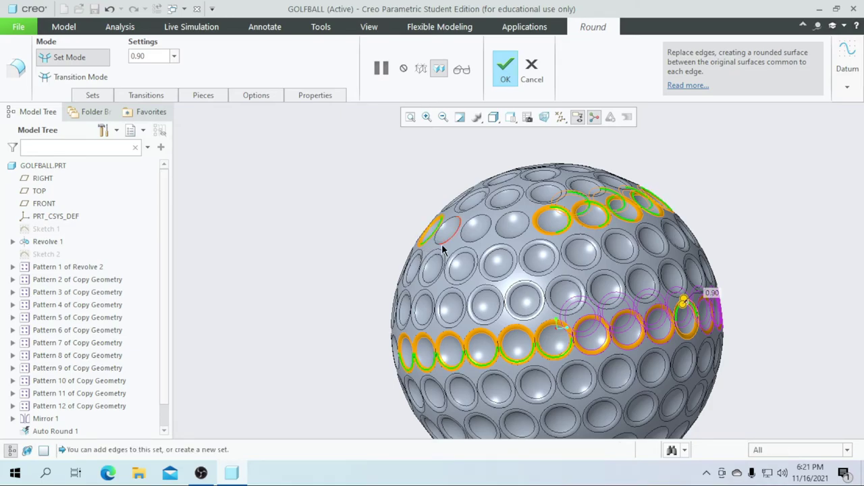
left_click(442, 250, "ctrl")
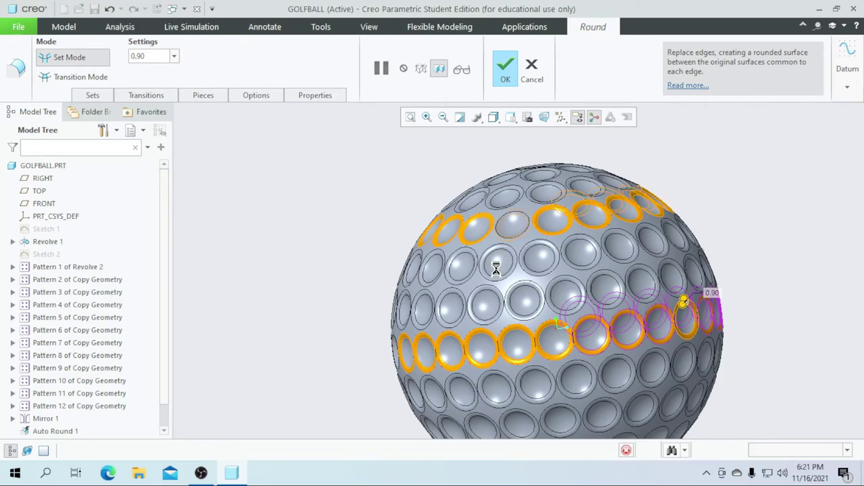
Add the next five middle-row dimples, up to the ball's left silhouette, to the 0.90 round
scroll(525, 265, "down", 2)
scroll(525, 265, "down", 1)
mouse_move(478, 322)
middle_mouse_down()
mouse_move(547, 300)
mouse_move(475, 329)
middle_mouse_up()
scroll(488, 338, "up", 2)
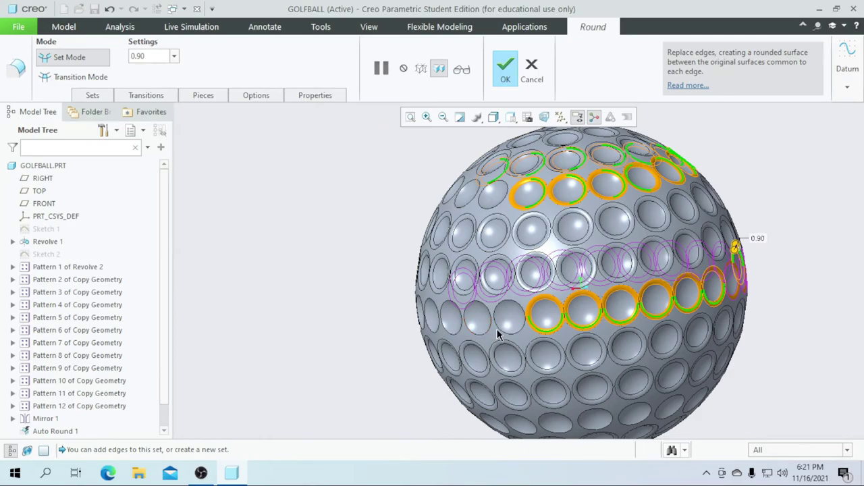
left_click(500, 334, "ctrl")
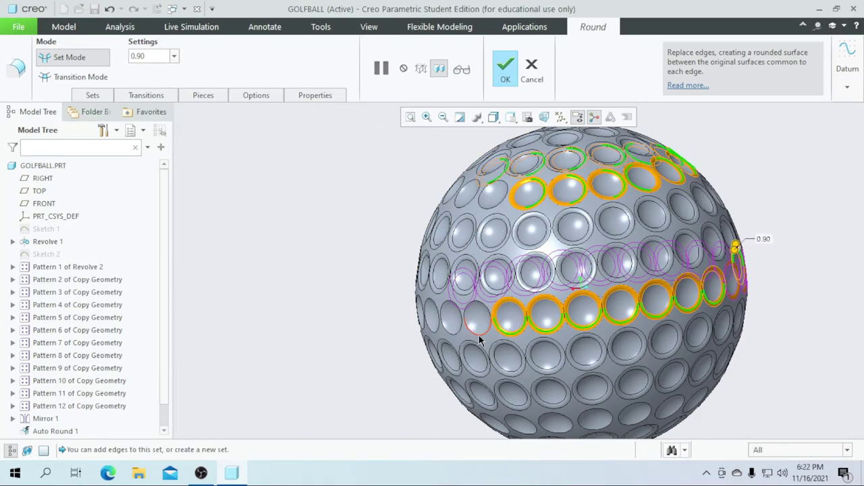
left_click(451, 334, "ctrl")
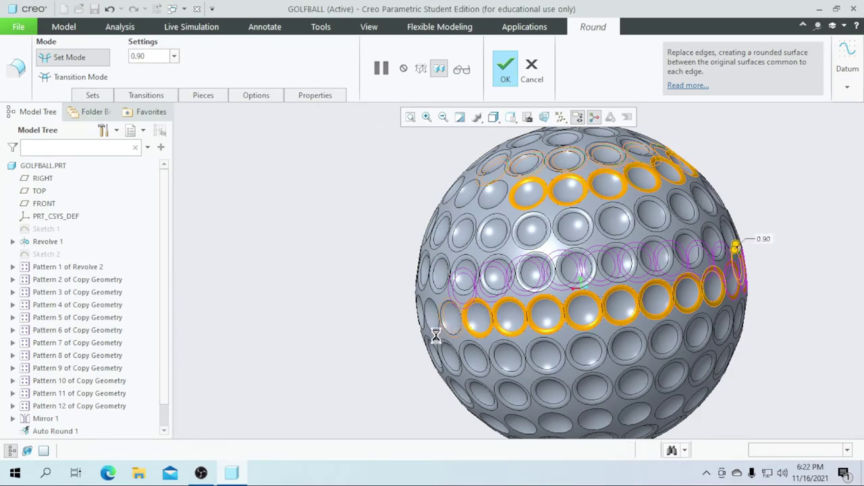
left_click(434, 331, "ctrl")
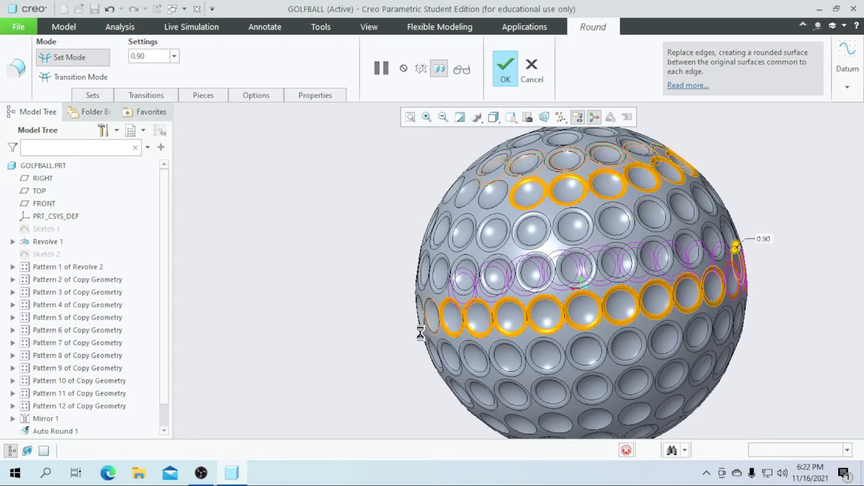
scroll(422, 333, "down", 5)
left_click(445, 307, "ctrl")
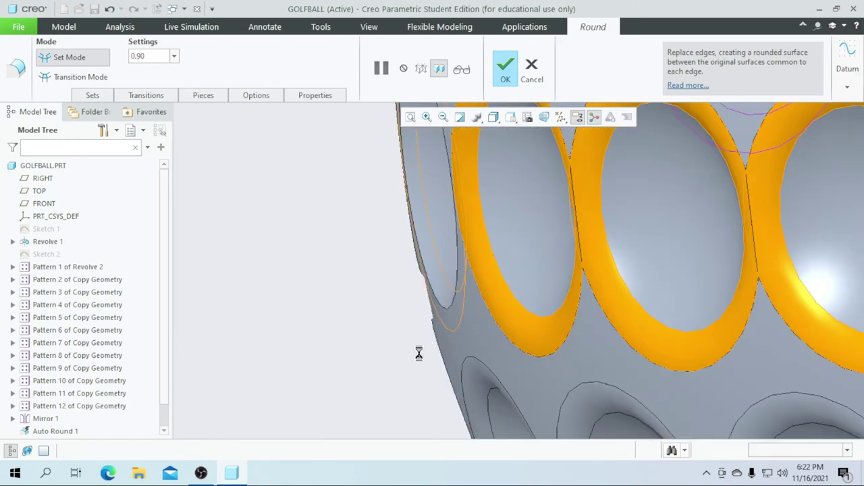
scroll(421, 358, "up", 5)
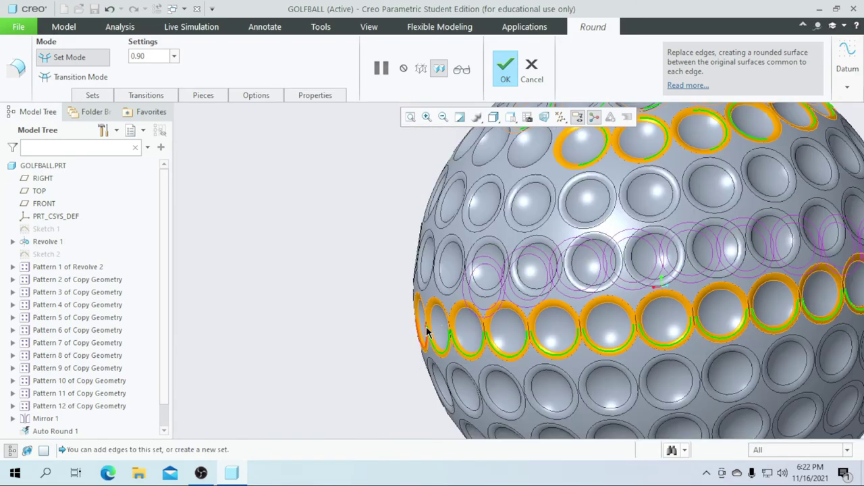
Add three more dimples of the upper row, from the left silhouette to the already selected ones, to the 0.90 round
left_click(456, 163, "ctrl")
left_click(479, 166, "ctrl")
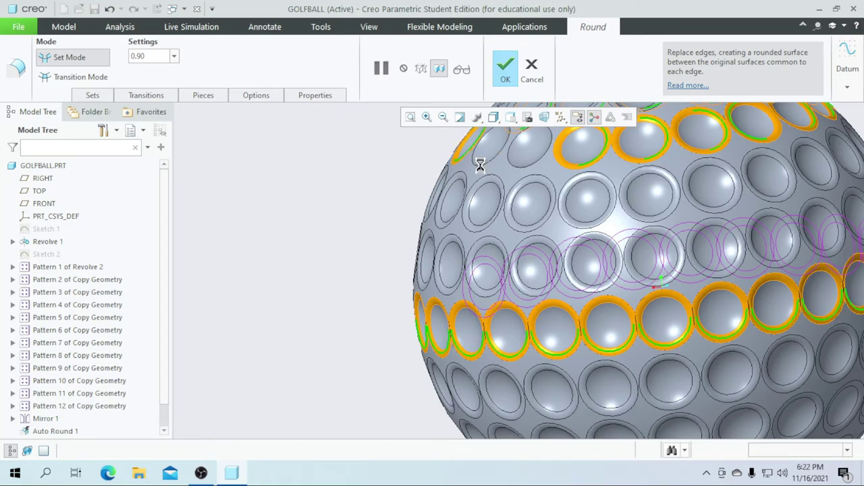
left_click(519, 169, "ctrl")
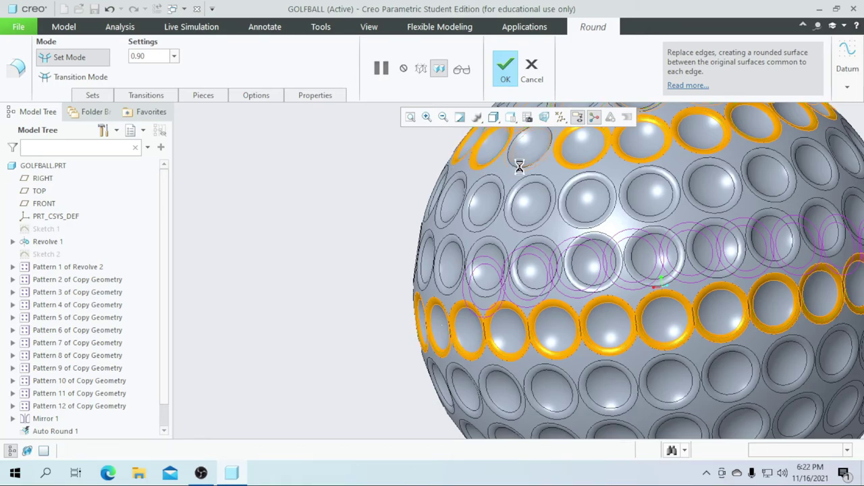
Close the gap in the middle row by adding its three remaining dimples to the 0.90 round
scroll(489, 248, "up", 5)
middle_click_drag(489, 247, 499, 272)
scroll(500, 272, "down", 2)
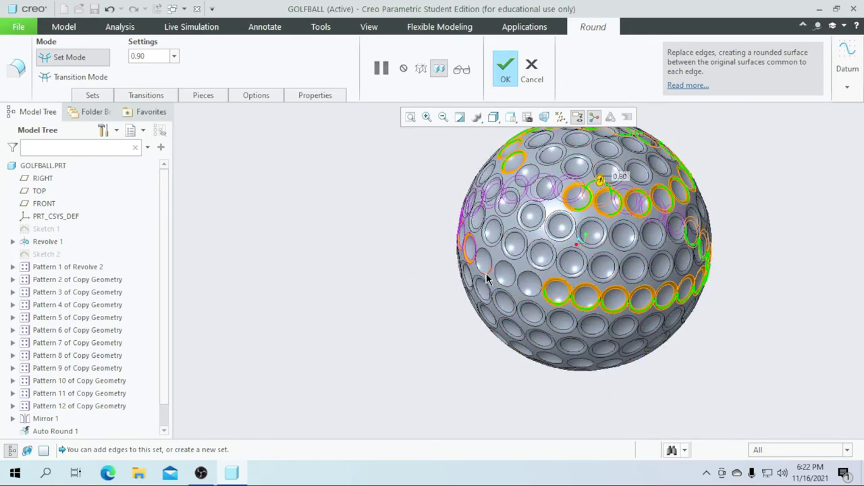
left_click(488, 276, "ctrl")
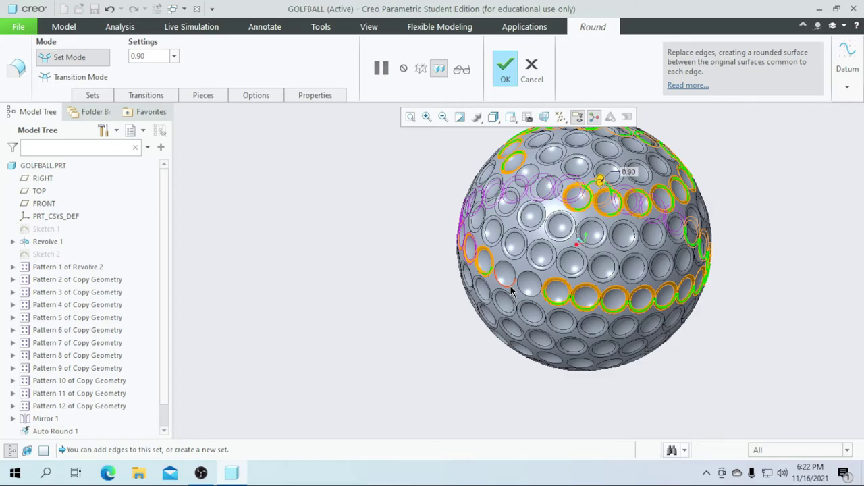
left_click(510, 287, "ctrl")
left_click(525, 296, "ctrl")
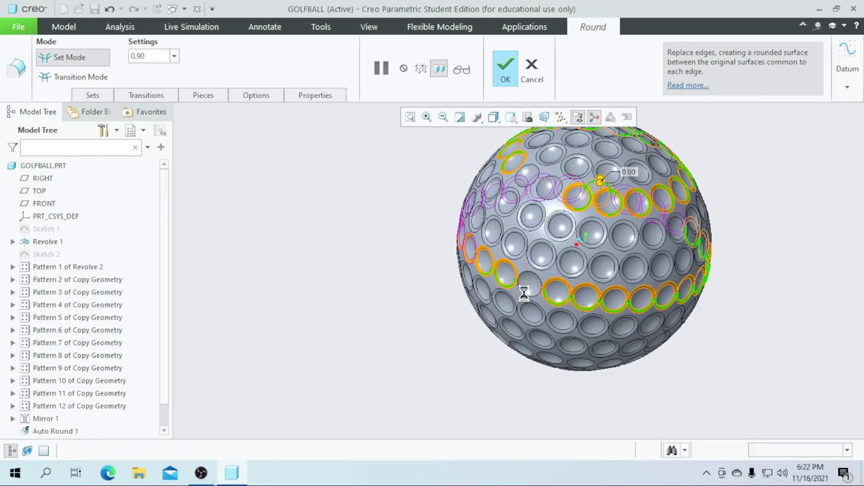
Add the last unselected dimple of the upper row to the 0.90 round and complete the feature
left_click(530, 194, "ctrl")
scroll(549, 196, "up", 3)
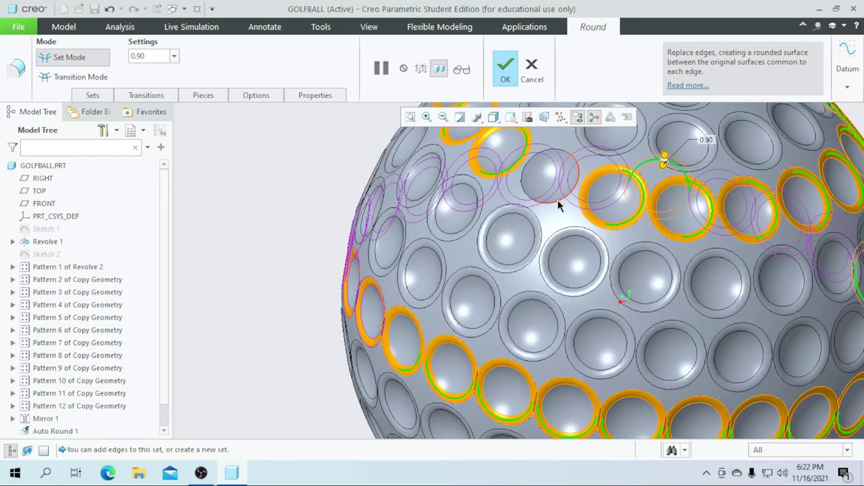
left_click(548, 203, "ctrl")
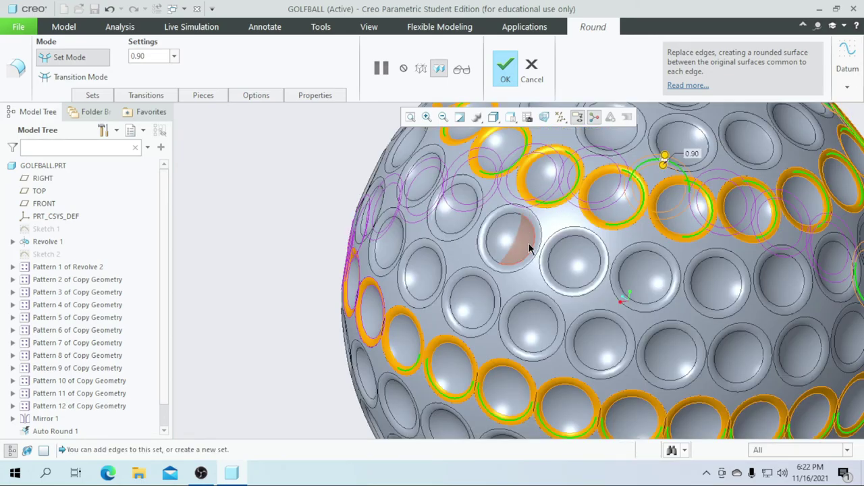
scroll(530, 249, "down", 4)
middle_click_drag(443, 334, 461, 339)
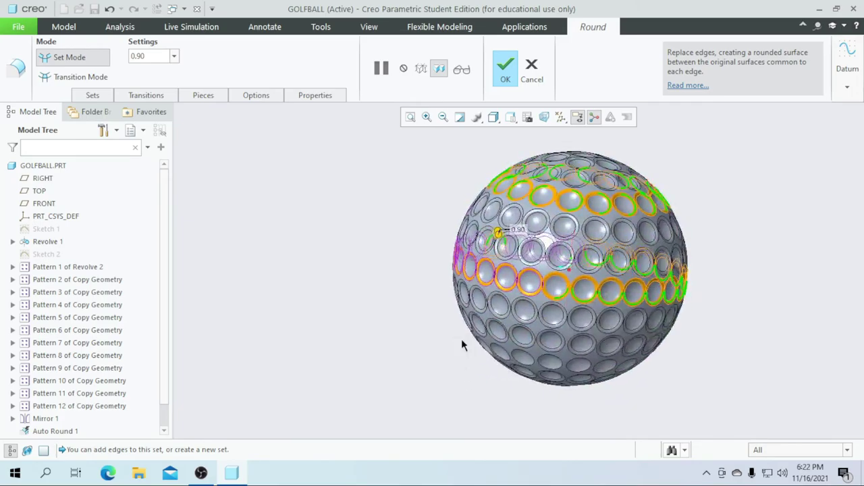
left_click(506, 80)
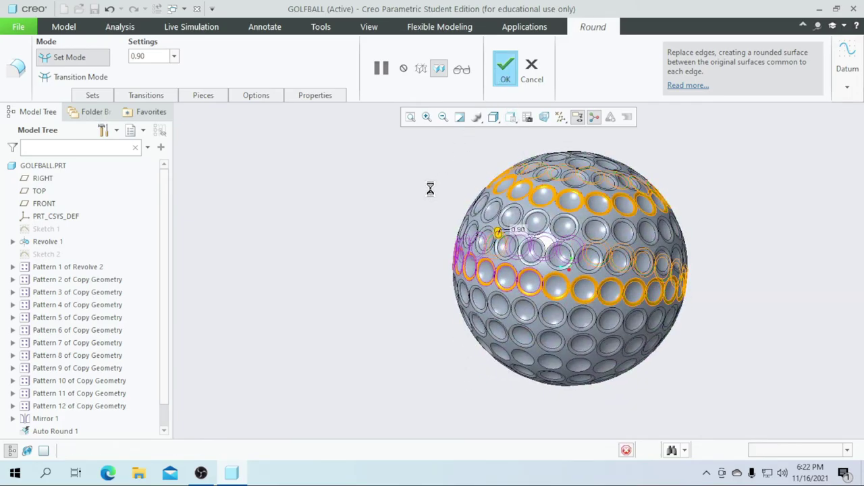
left_click(415, 322)
mouse_move(415, 323)
middle_mouse_down()
mouse_move(437, 320)
mouse_move(419, 377)
mouse_move(446, 397)
mouse_move(527, 290)
mouse_move(473, 300)
mouse_move(433, 335)
mouse_move(451, 328)
middle_mouse_up()
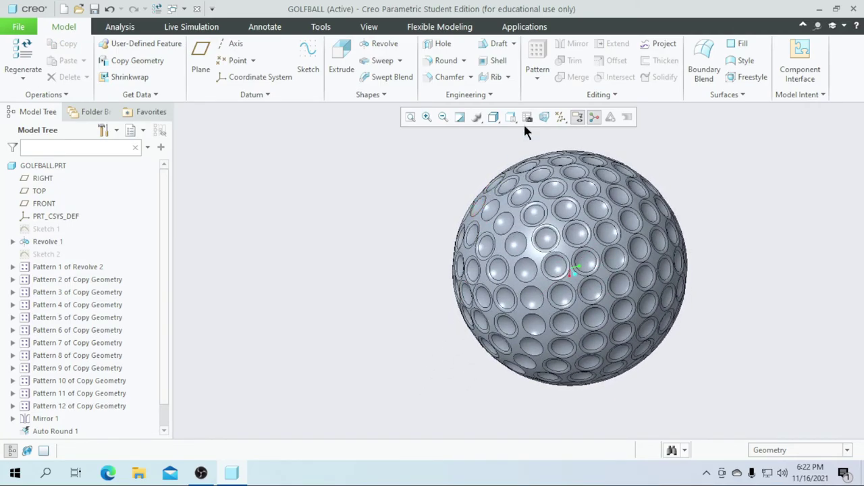
Apply the near-white appearance from the Legacy-Metals library to the whole GOLFBALL.PRT part
left_click(370, 26)
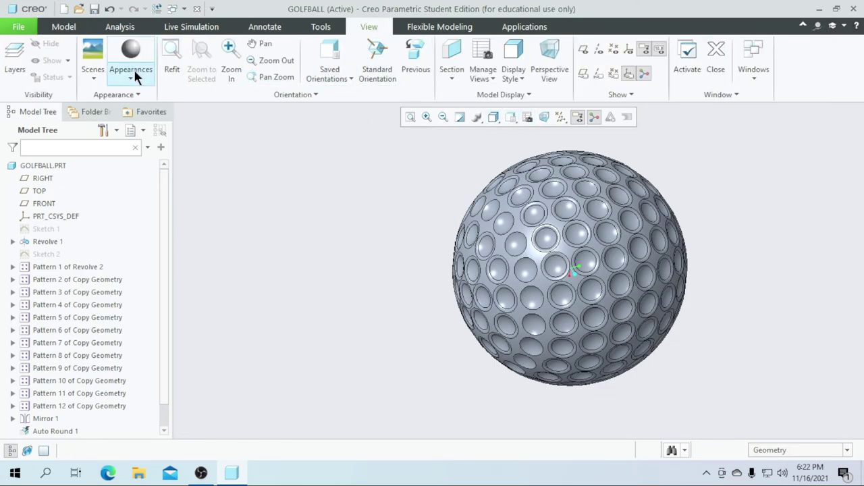
left_click(134, 73)
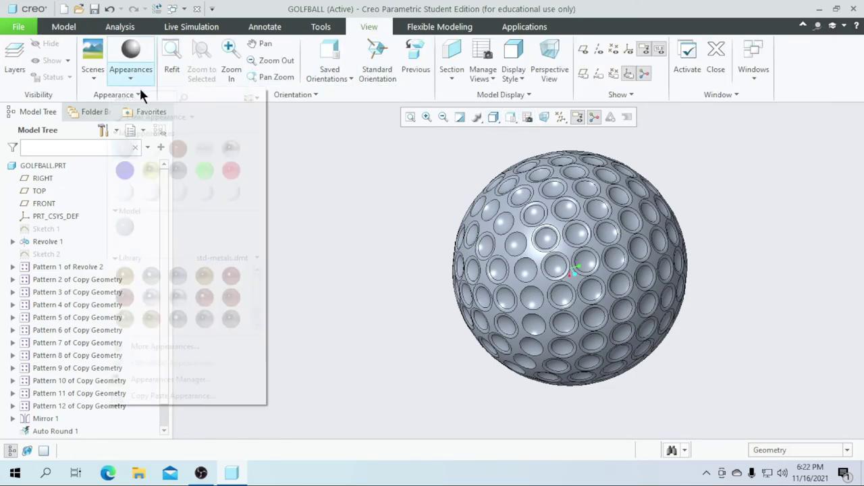
left_click(246, 258)
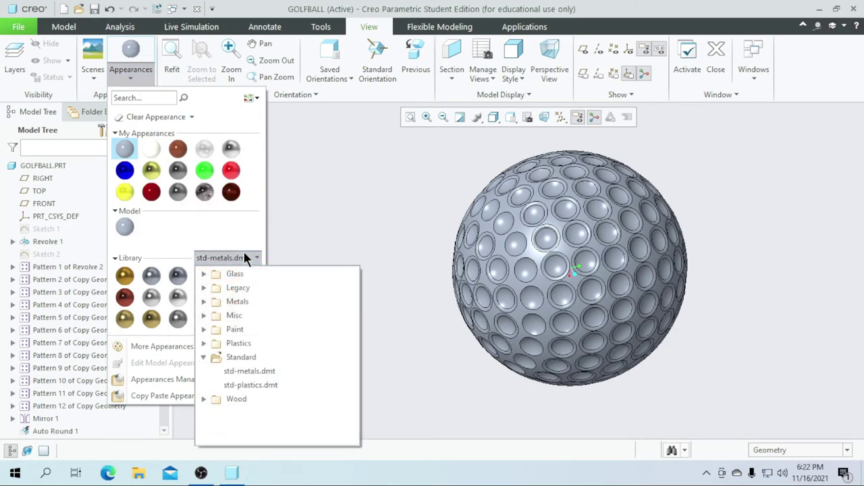
left_click(203, 288)
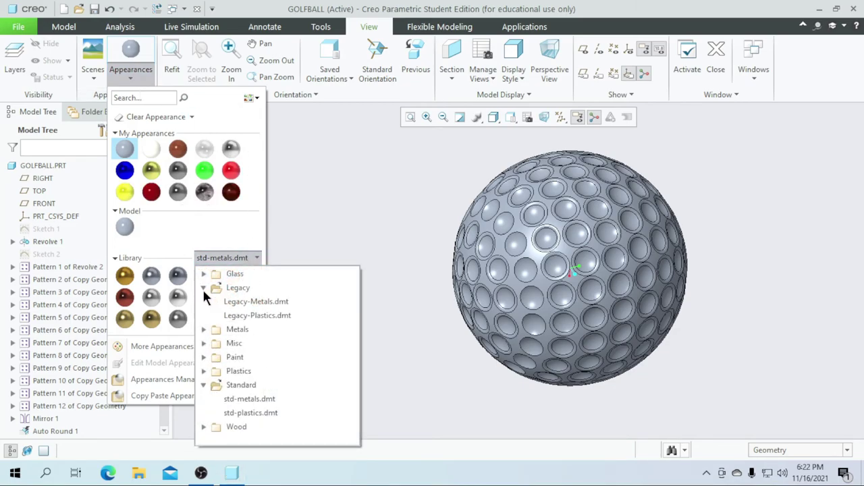
left_click(255, 302)
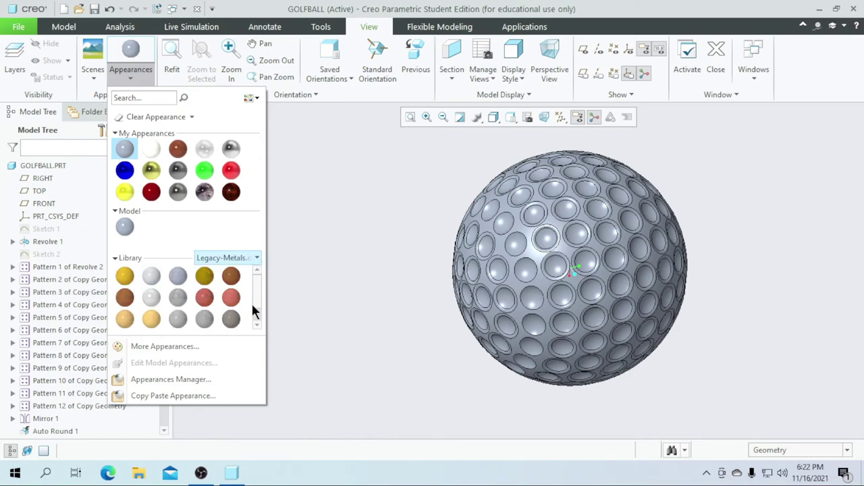
left_click(150, 296)
left_click(42, 167)
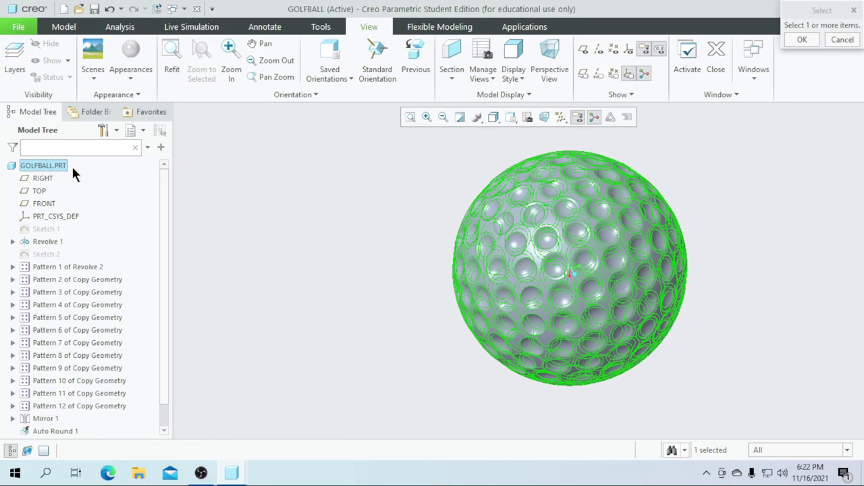
left_click(795, 39)
Display the golf ball in the Shading With Reflections style and inspect it from several angles
left_click(492, 117)
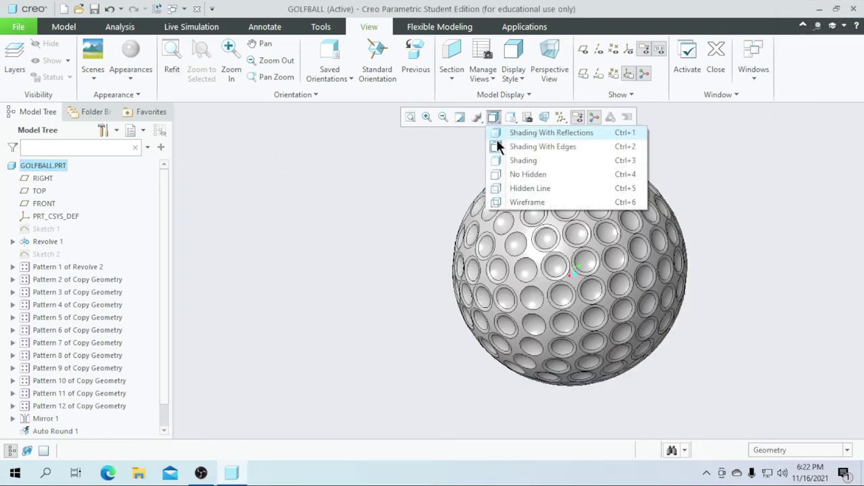
left_click(509, 135)
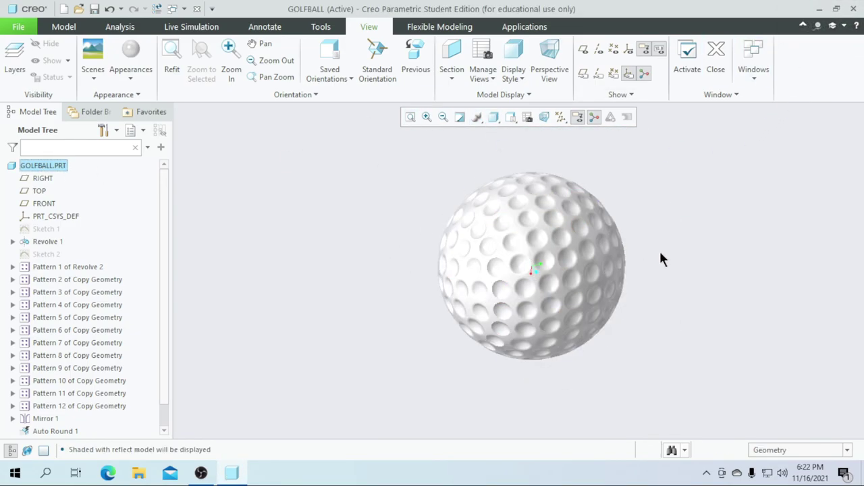
middle_click_drag(690, 241, 517, 233)
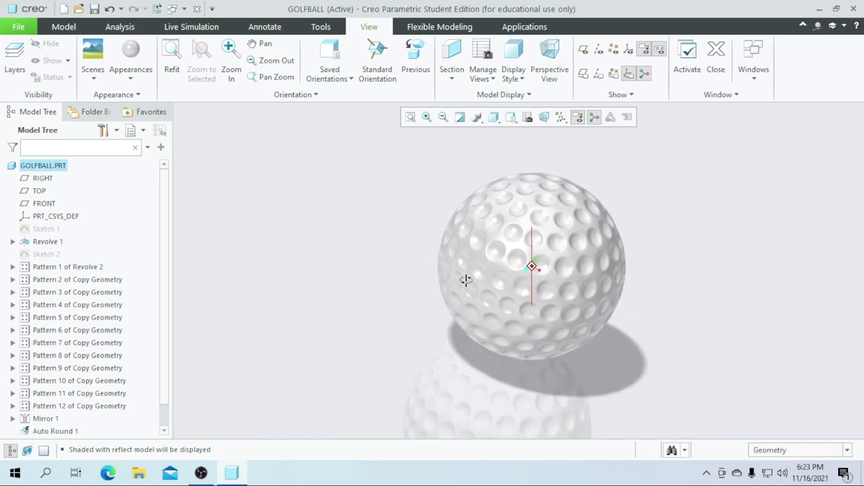
middle_click_drag(471, 285, 496, 268)
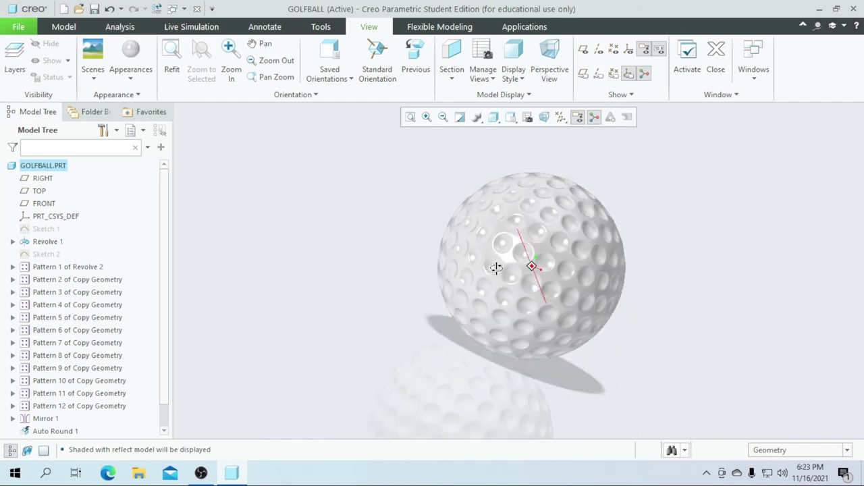
mouse_move(405, 277)
middle_mouse_down()
mouse_move(392, 315)
mouse_move(394, 360)
mouse_move(416, 275)
middle_mouse_up()
middle_click_drag(354, 254, 293, 287)
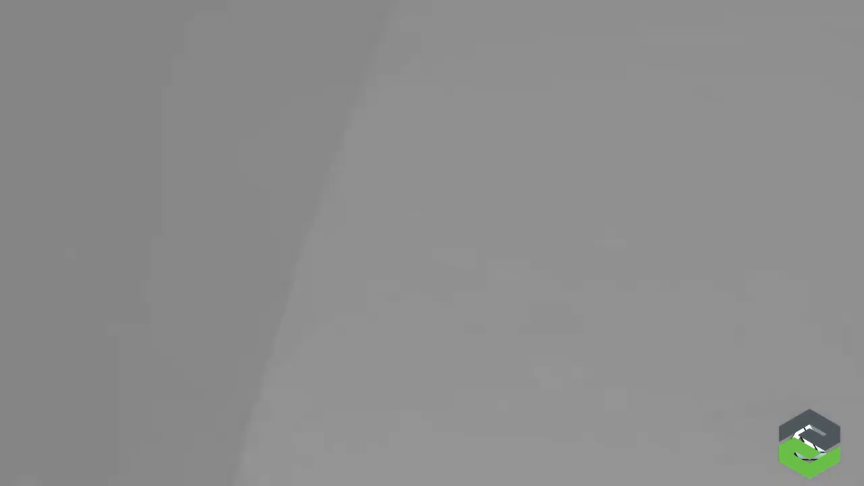